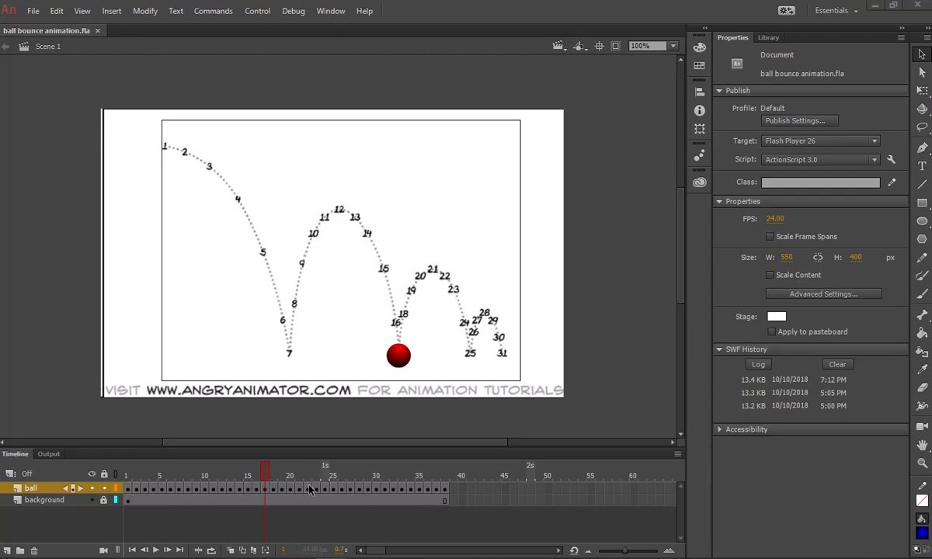
Step: Insert a blank keyframe at frame 39 of the ball layer, remove it, and return to frame 1 of the background layer
left_click(445, 475)
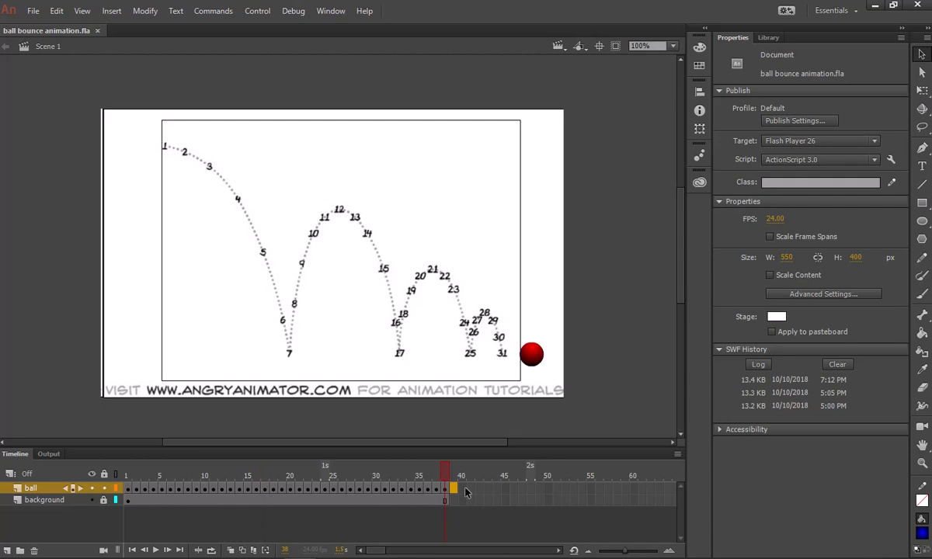
key("F7")
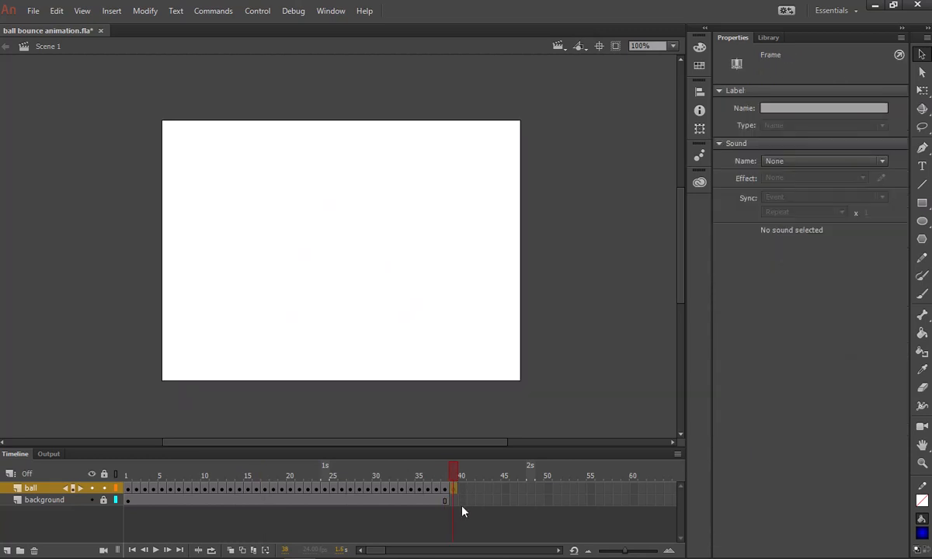
left_click(469, 491)
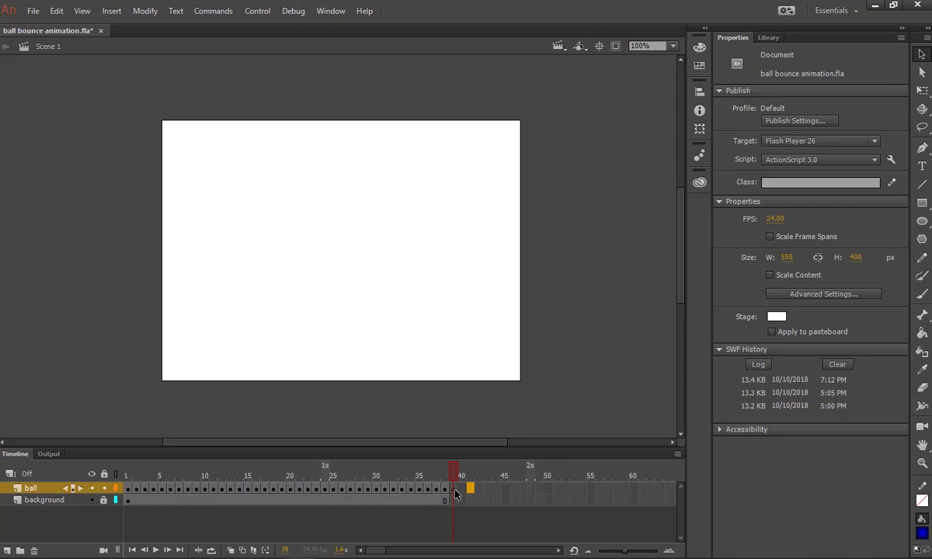
left_click(454, 490)
key("shift+F5")
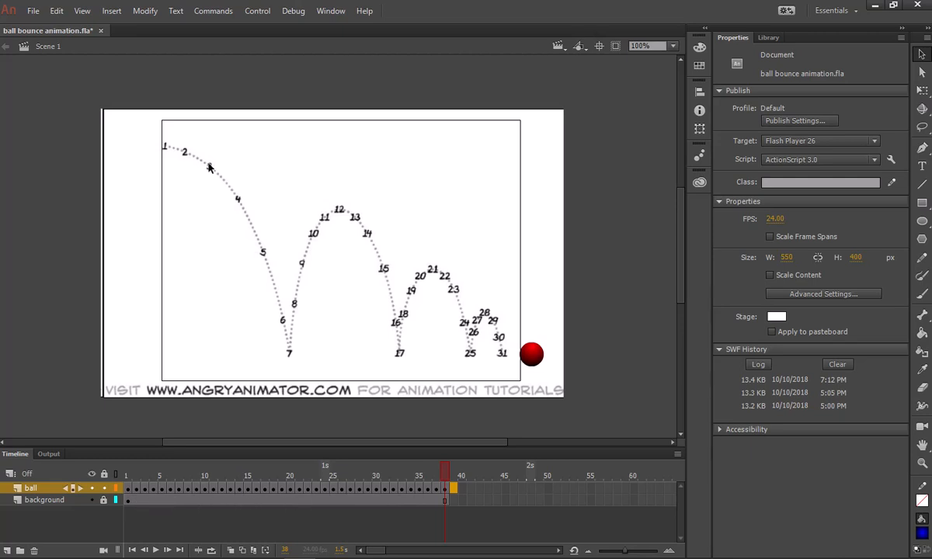
left_click(129, 502)
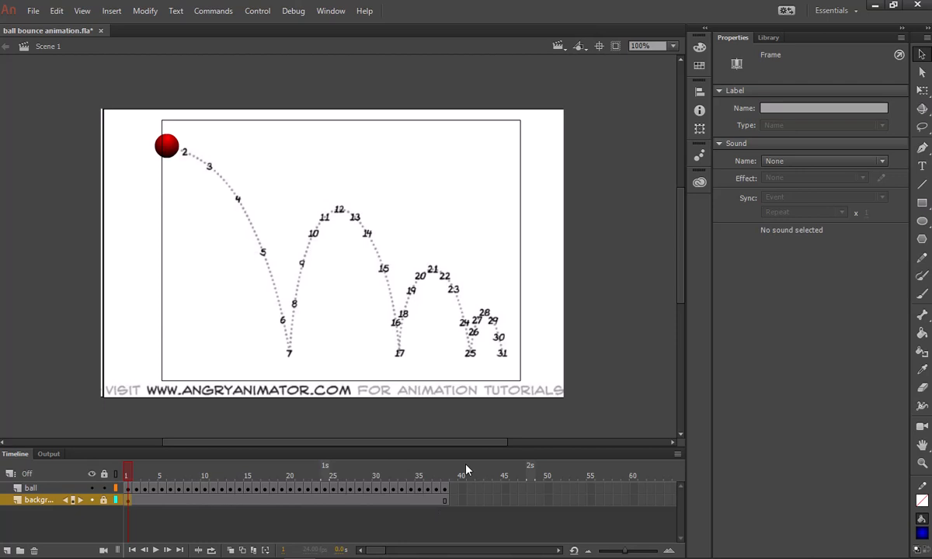
Step: Close the ball bounce animation without saving and create a new ActionScript 3.0 document
left_click(101, 31)
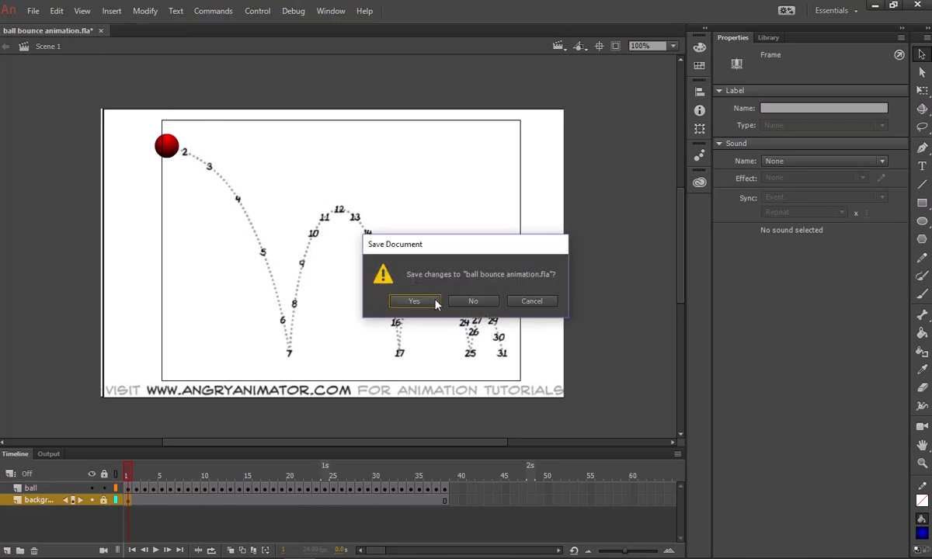
left_click(472, 302)
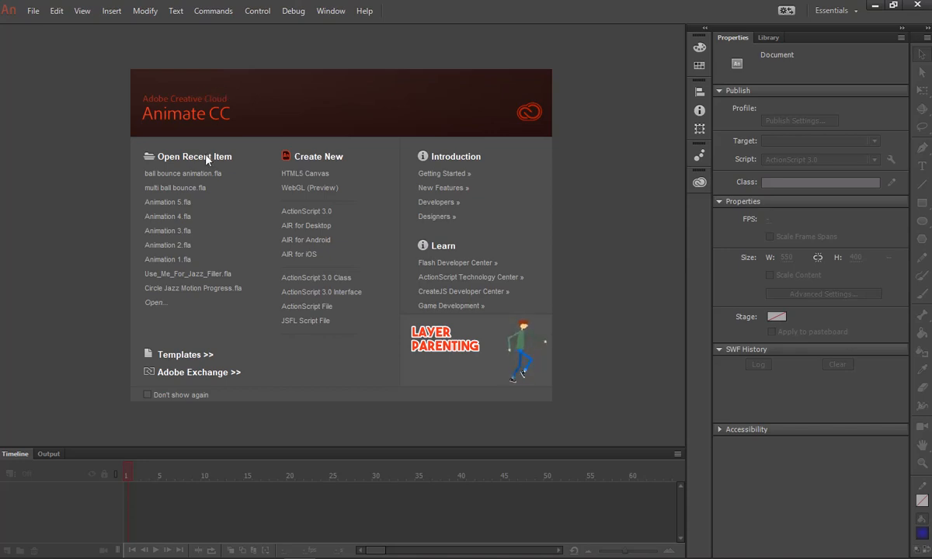
left_click(313, 212)
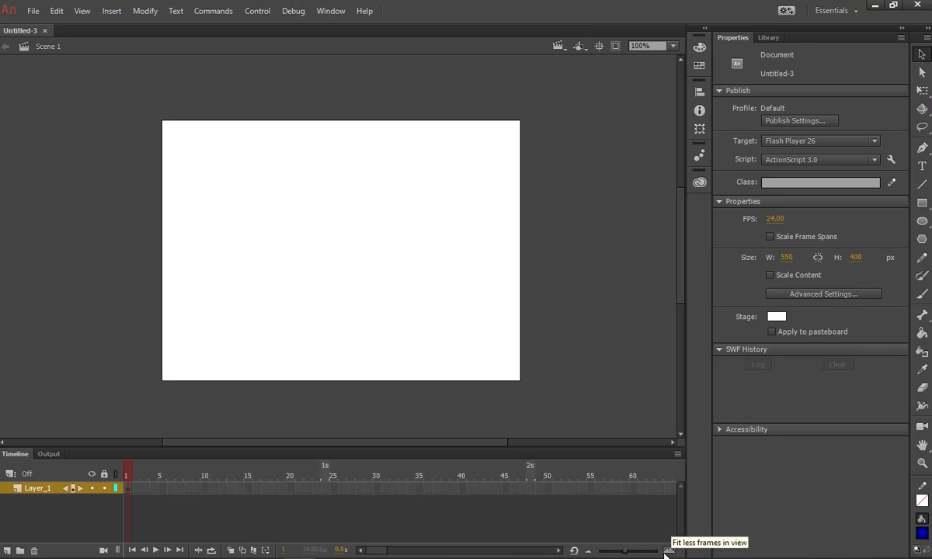
Step: Adjust how many frames fit in the timeline view, ending with about 85 frames
left_click_drag(630, 554, 622, 555)
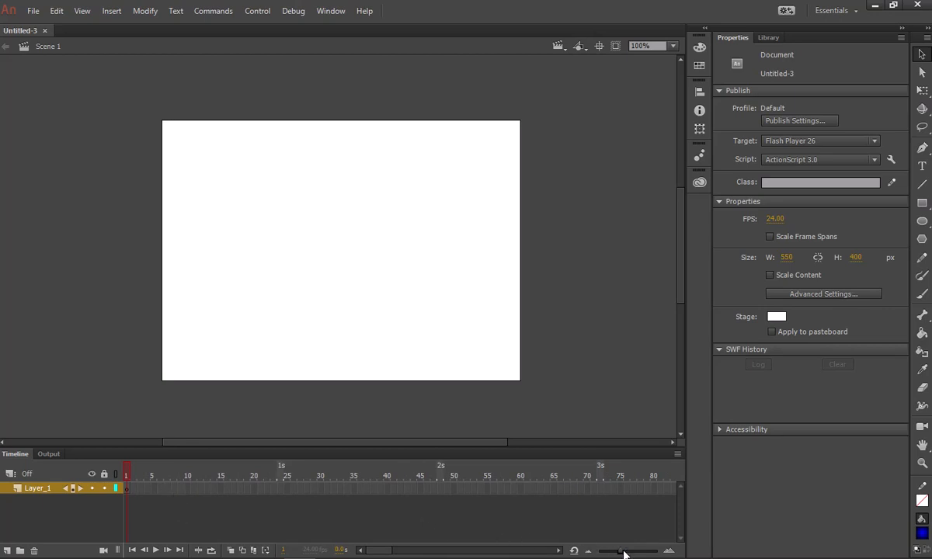
left_click_drag(623, 554, 628, 554)
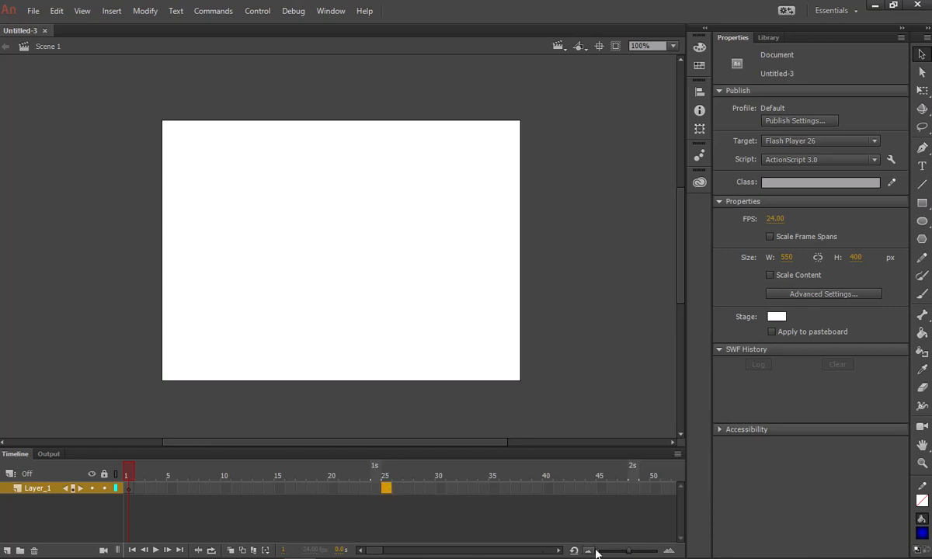
left_click_drag(628, 551, 598, 552)
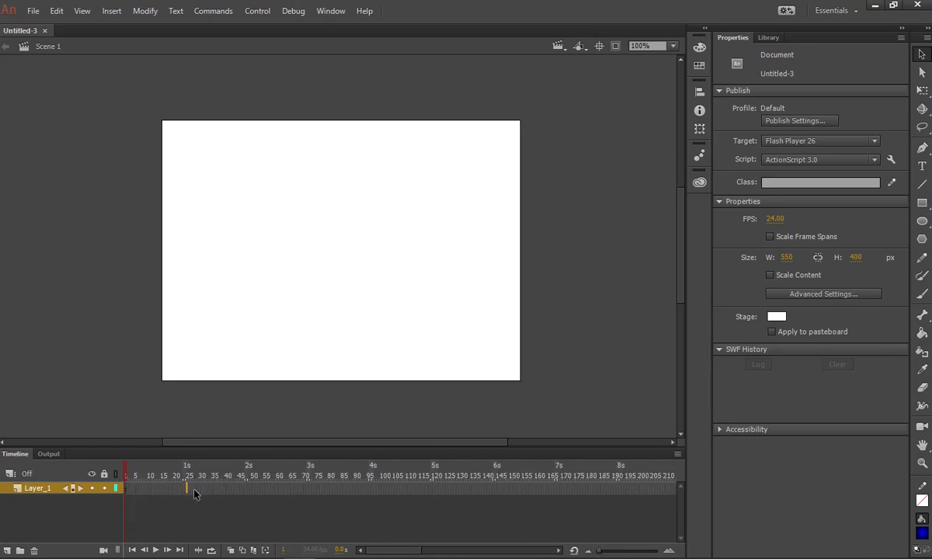
left_click_drag(596, 552, 618, 555)
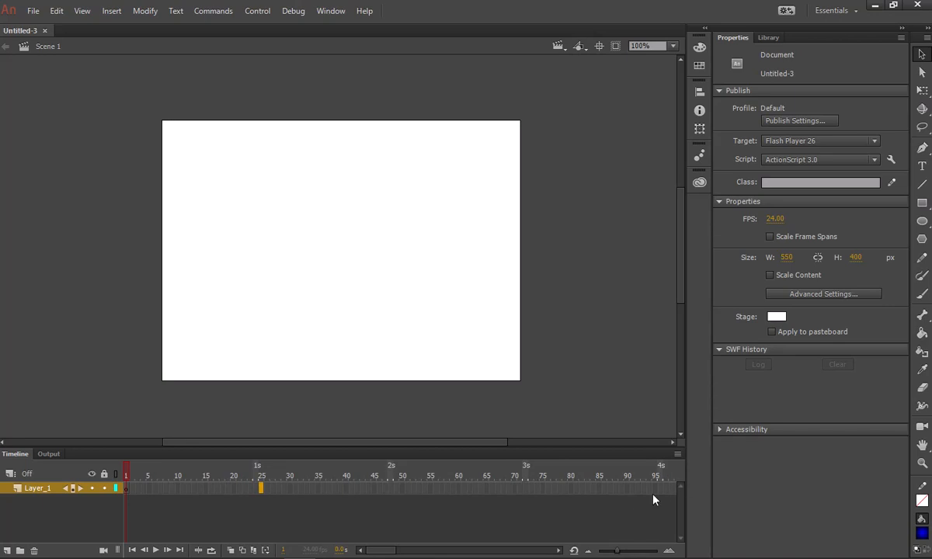
left_click_drag(616, 553, 622, 553)
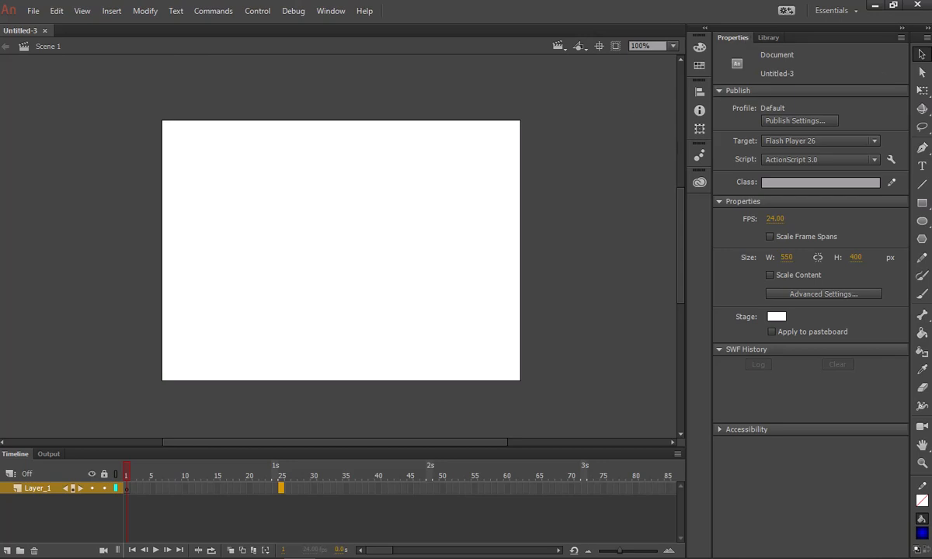
Step: Set the document's stage colour to black
left_click(922, 55)
left_click(776, 319)
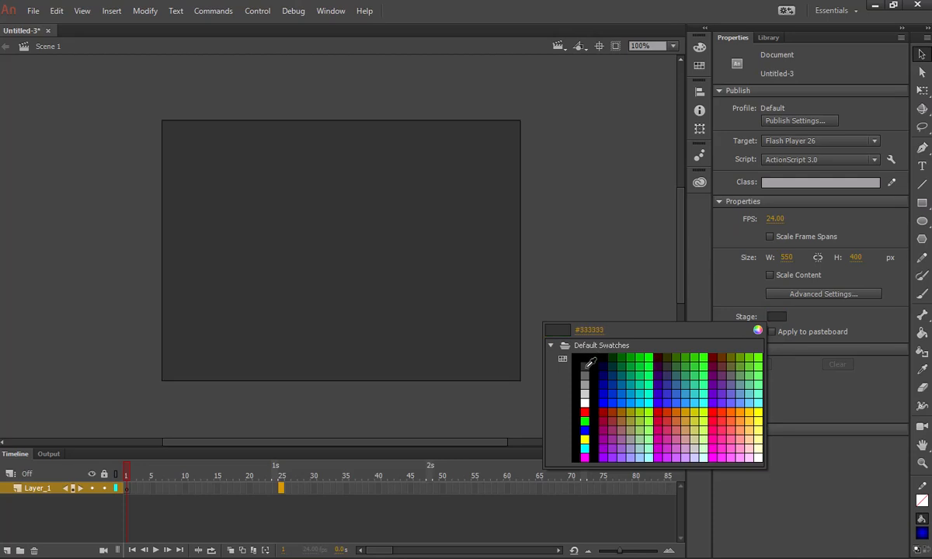
left_click(587, 366)
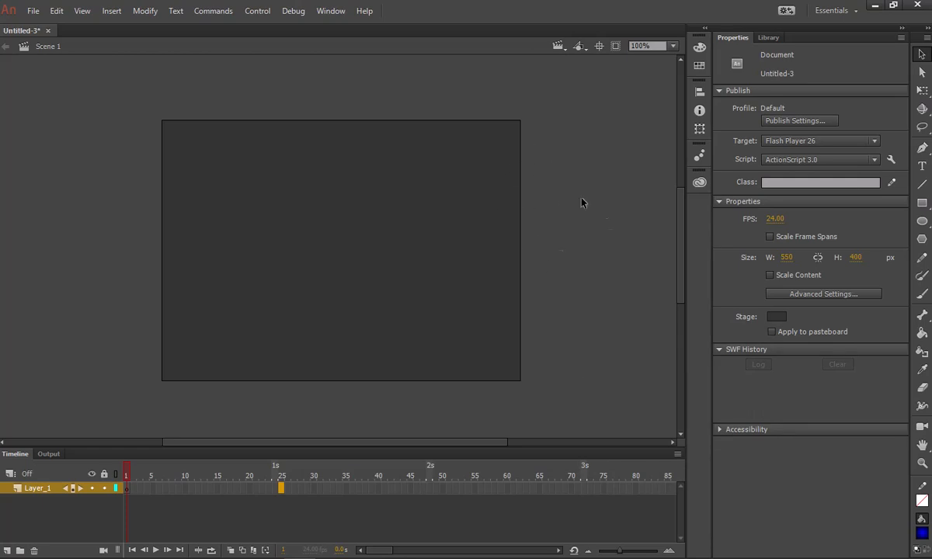
left_click(777, 317)
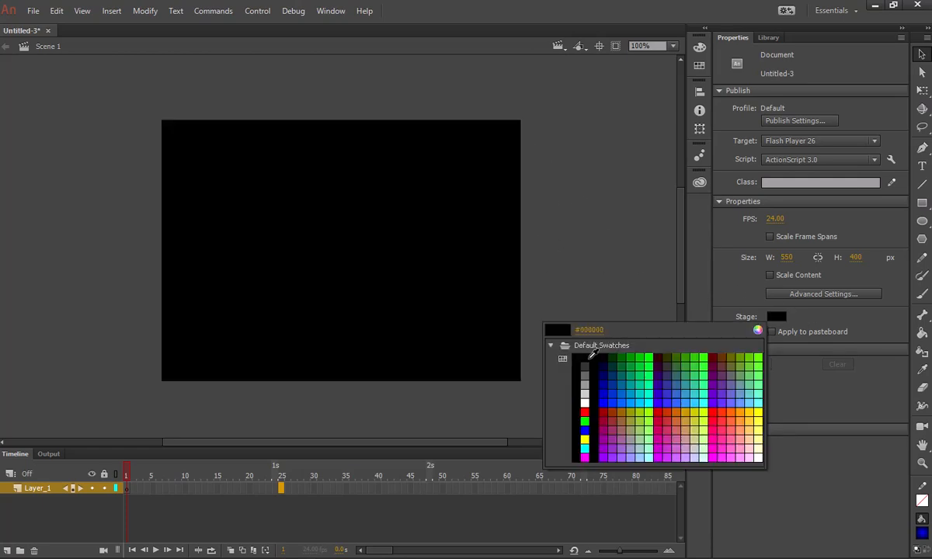
left_click(587, 358)
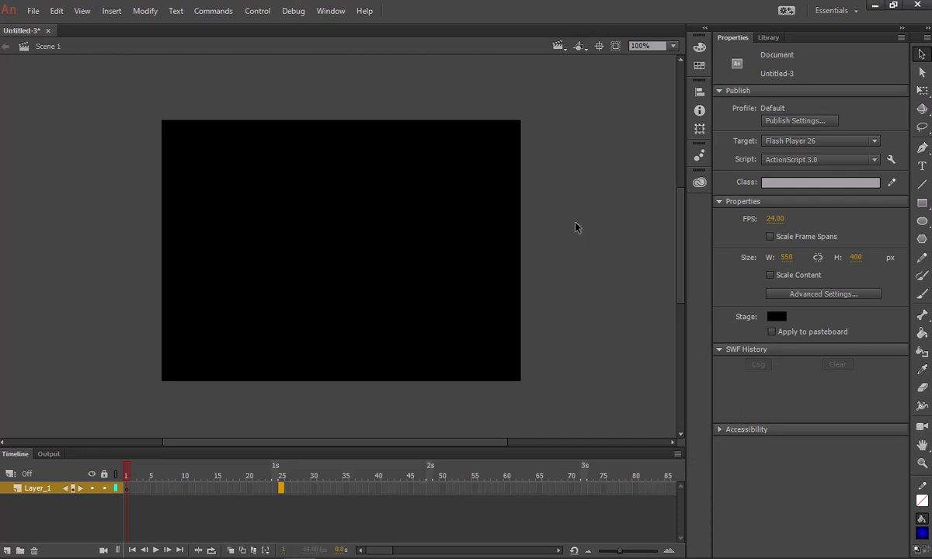
Step: Activate the Rectangle tool and set the fill colour to green
left_click(921, 203)
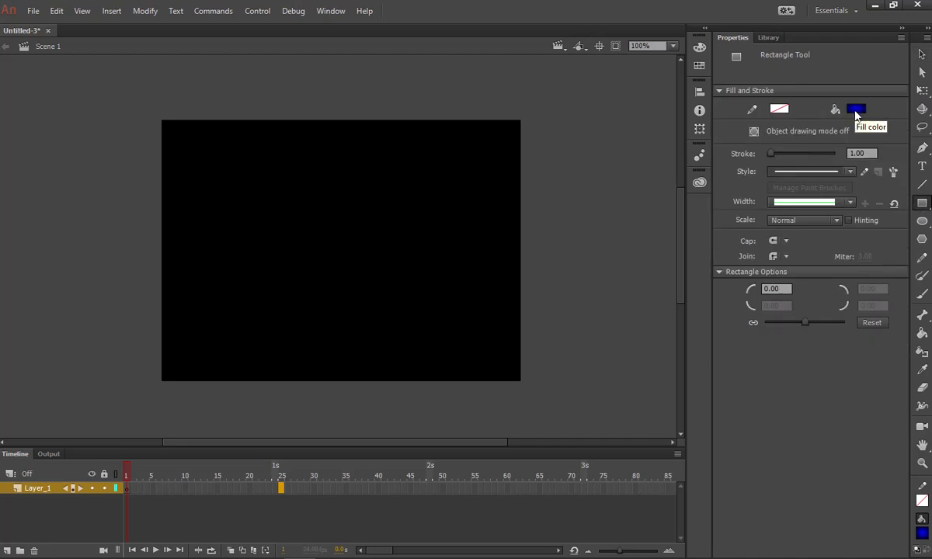
left_click(920, 533)
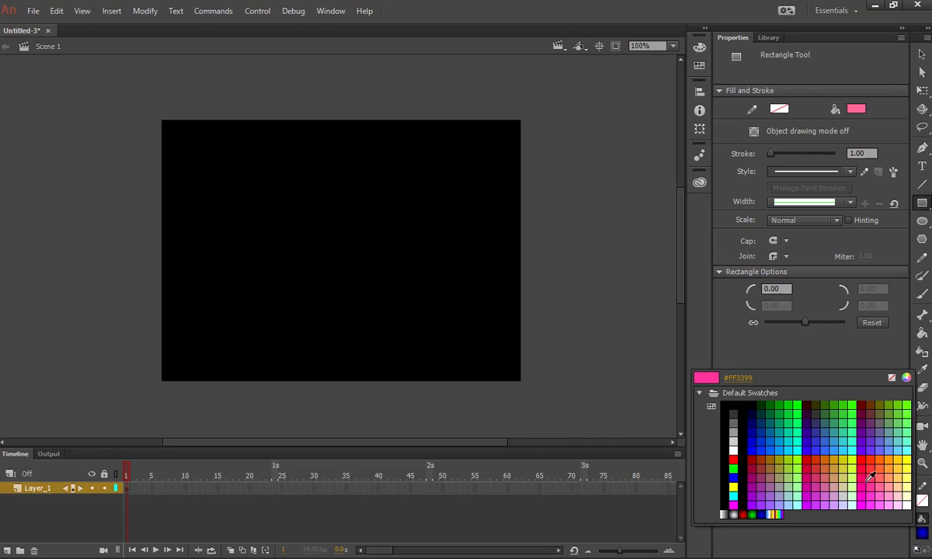
left_click(787, 422)
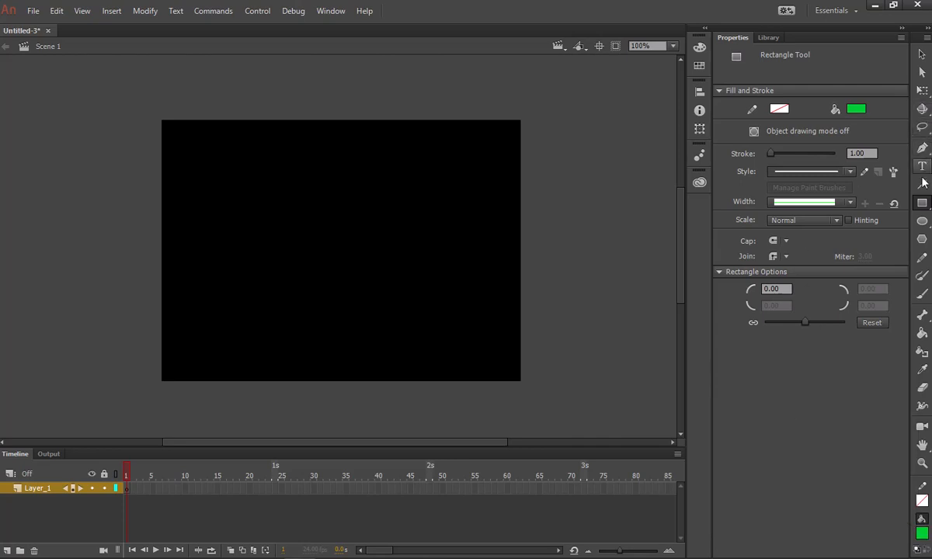
Step: Draw a green rectangle extending past all edges of the stage and delete it
mouse_move(99, 98)
left_mouse_down()
mouse_move(270, 319)
mouse_move(484, 405)
mouse_move(579, 395)
mouse_move(577, 405)
left_mouse_up()
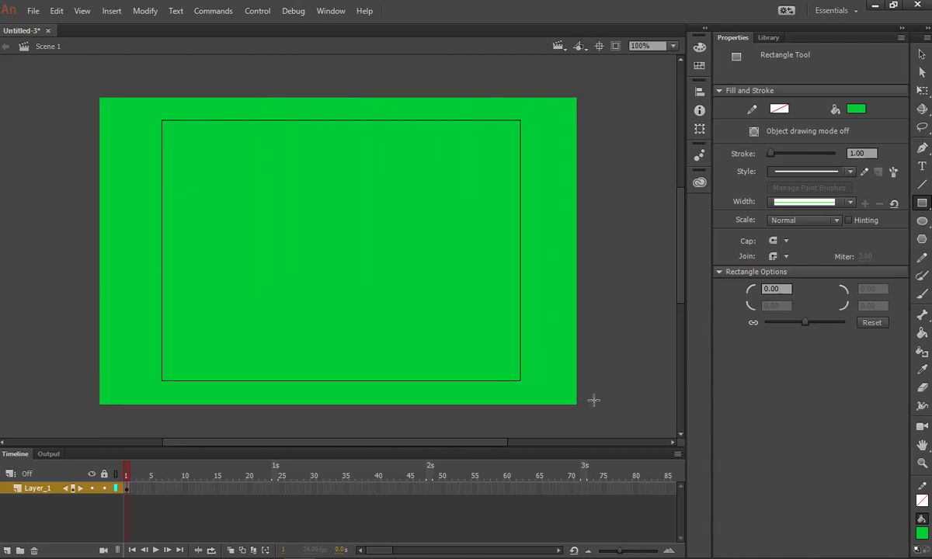
key("v")
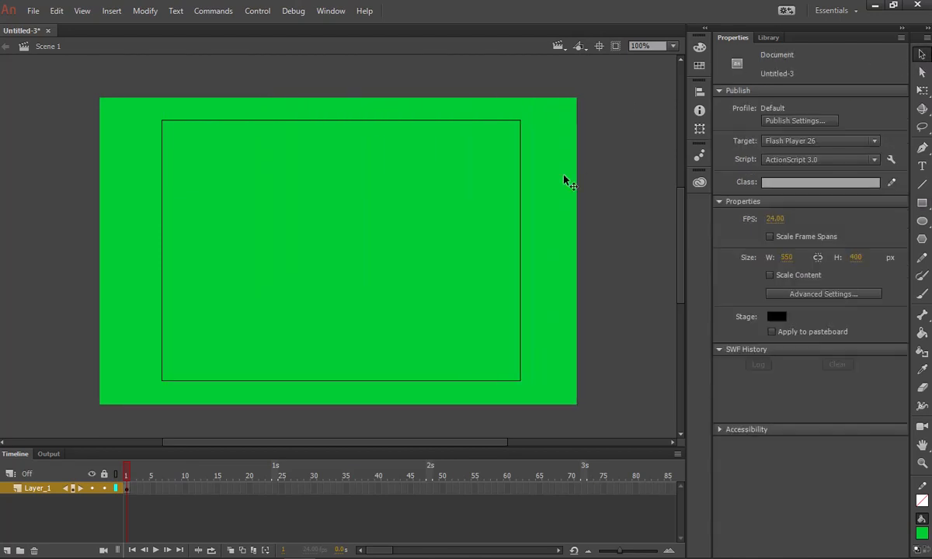
left_click(546, 166)
key("Delete")
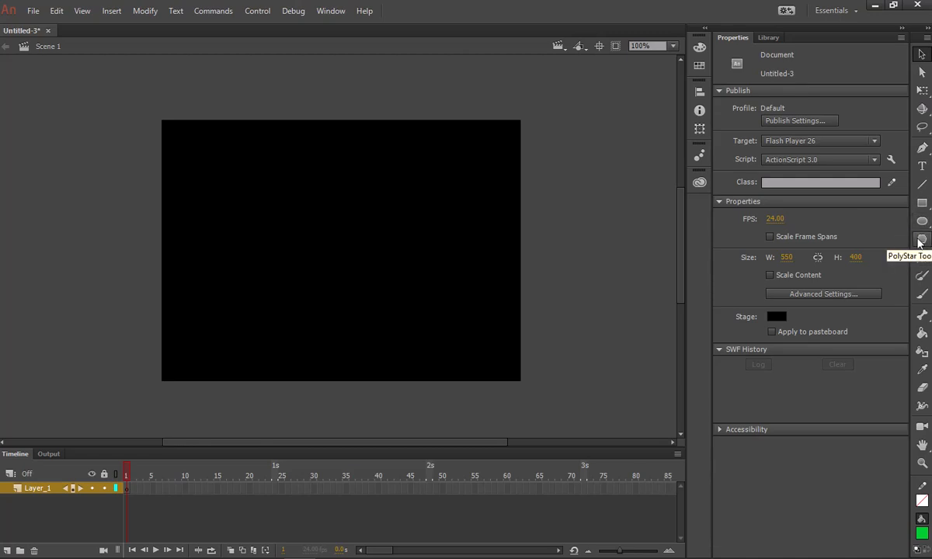
Step: Draw a green five-pointed star about 118 by 113 px near the stage's upper-left corner with the PolyStar tool
left_click(921, 241)
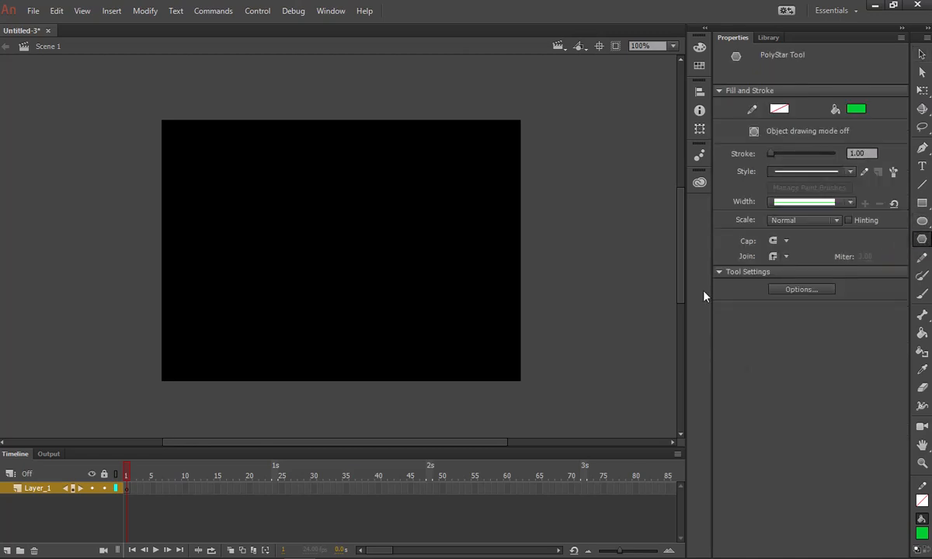
left_click_drag(244, 166, 266, 201)
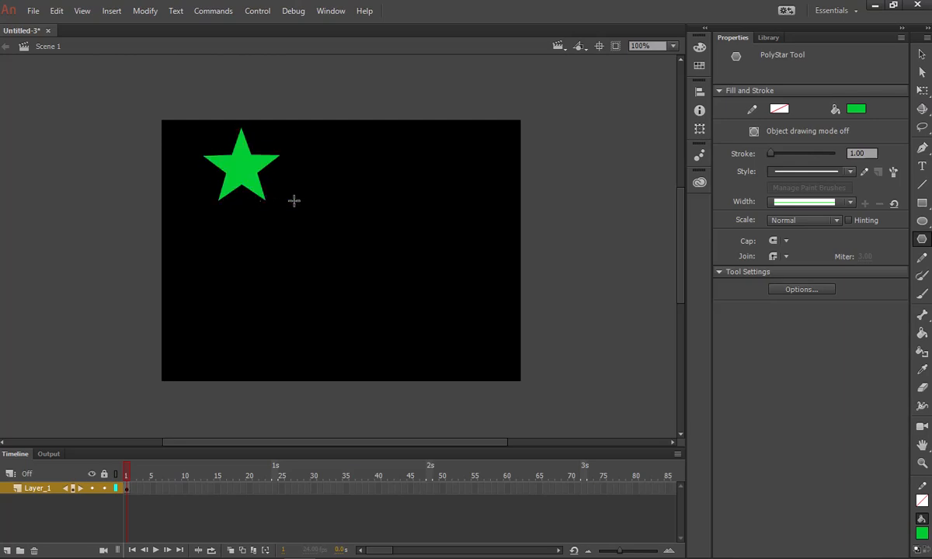
Step: Set the PolyStar tool to 20 sides and draw a 20-pointed star near the centre of the stage
left_click(802, 292)
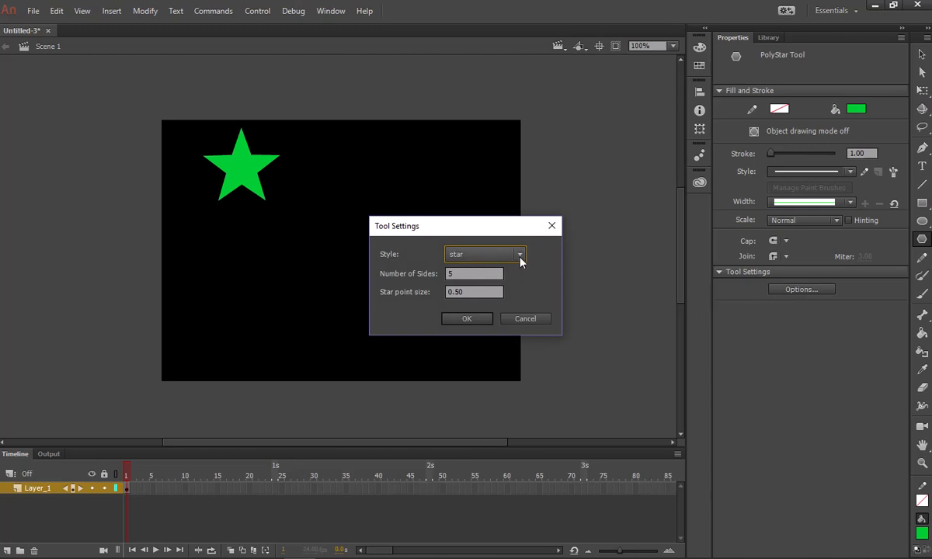
double_click(443, 274)
type("20")
left_click(466, 319)
left_click_drag(354, 261, 374, 303)
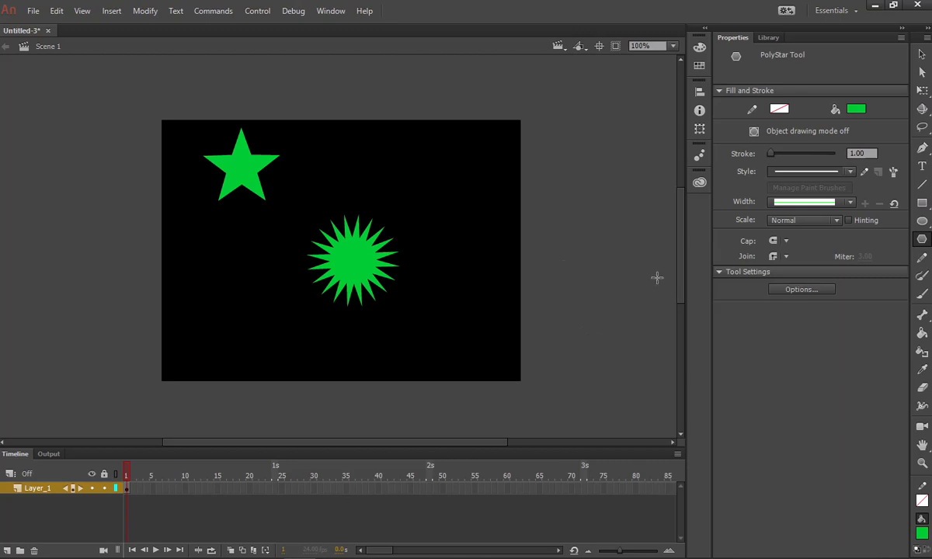
Step: Switch the PolyStar style to polygon and draw a polygon about 198 px wide overlapping the stage's upper edge
left_click(819, 292)
left_click(519, 255)
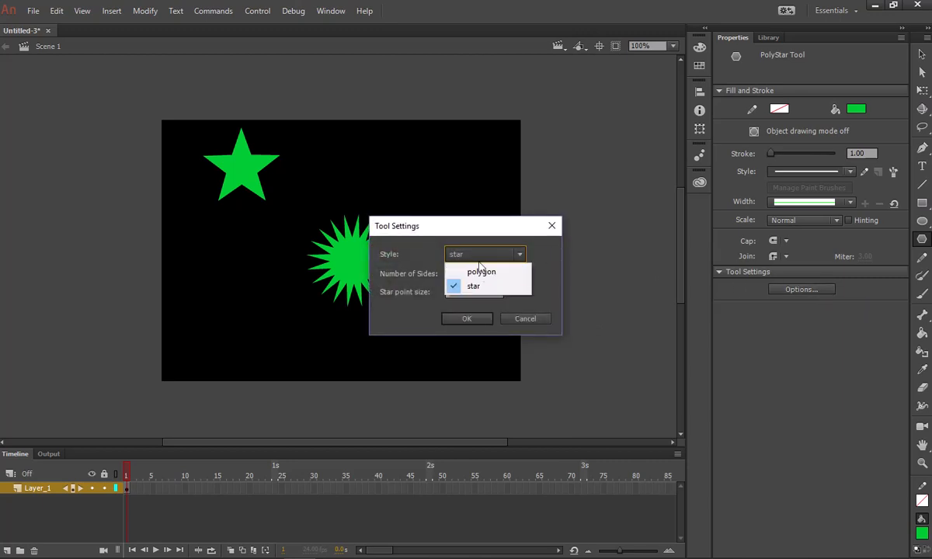
left_click(477, 270)
left_click(467, 319)
left_click_drag(430, 182, 448, 204)
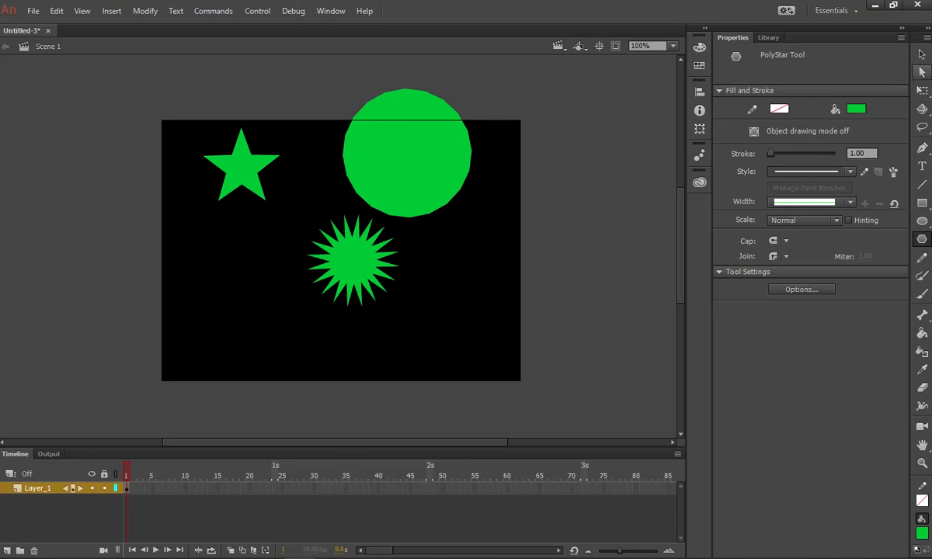
Step: Delete the large polygon and the 20-pointed star, keeping only the five-pointed star
left_click(922, 54)
left_click(415, 154)
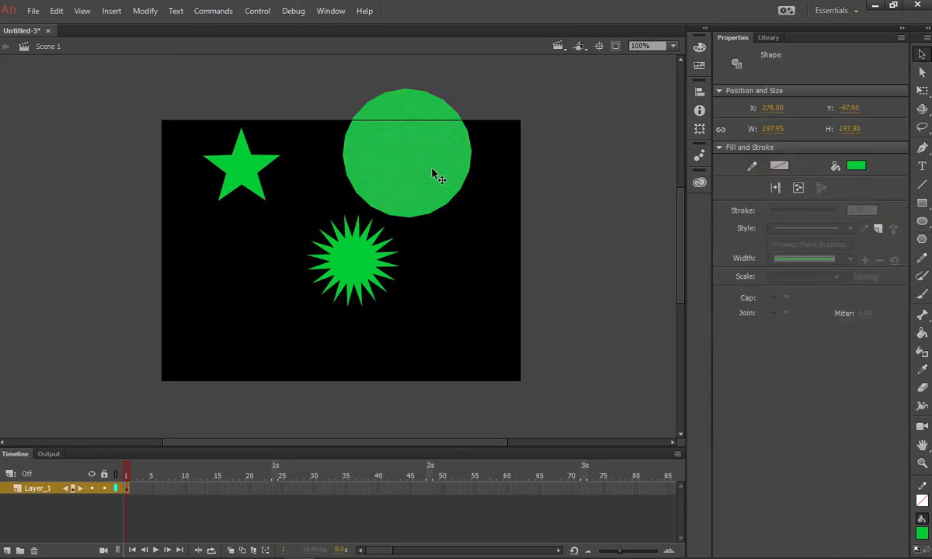
key("Delete")
left_click(365, 266)
key("Delete")
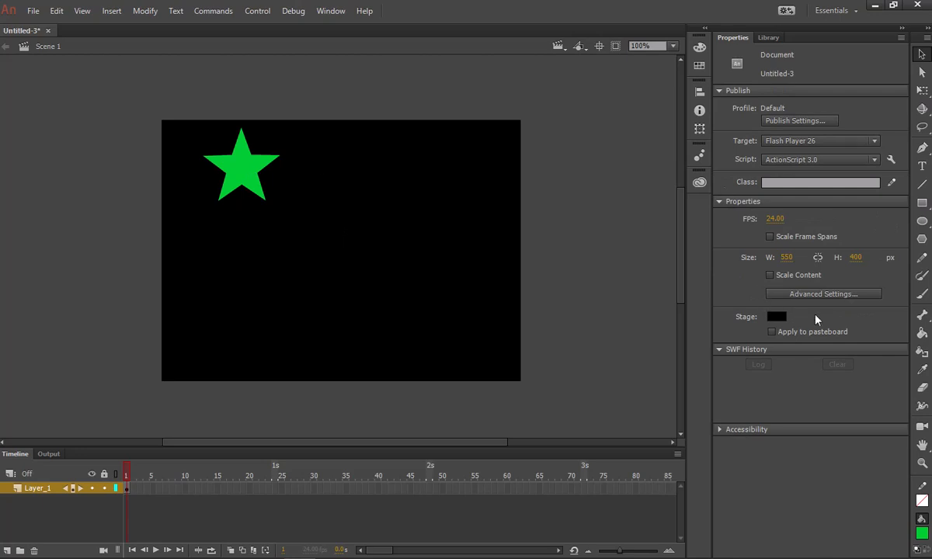
Step: Convert the five-pointed star shape to a graphic symbol named "green star"
left_click(245, 177)
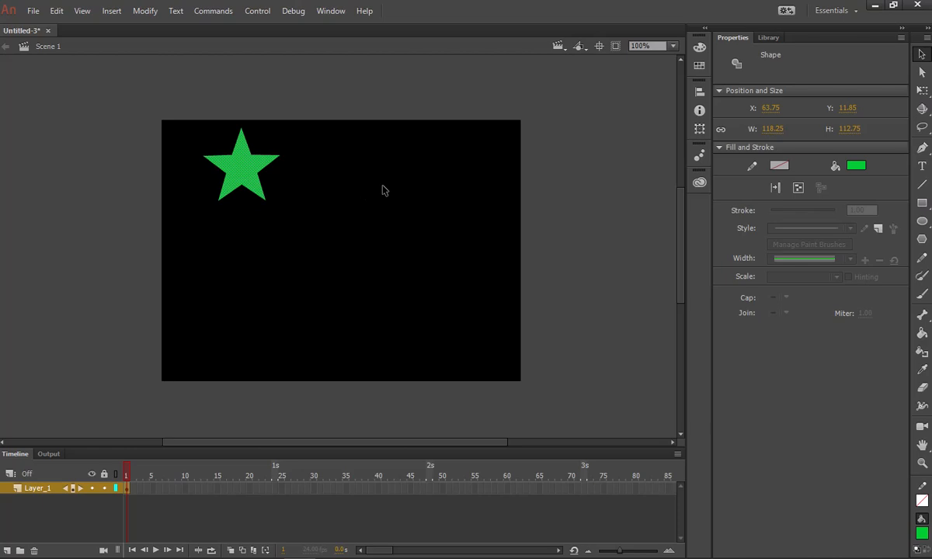
left_click(764, 38)
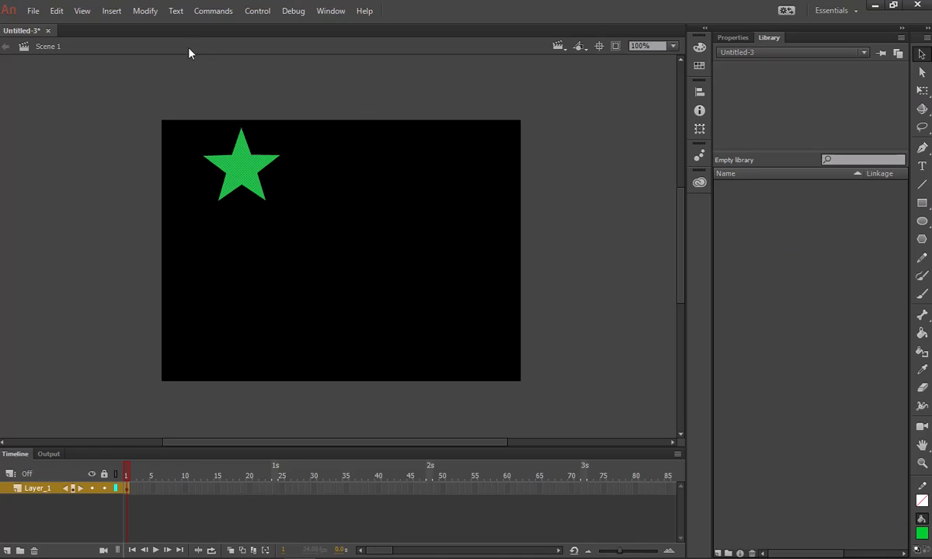
left_click(148, 15)
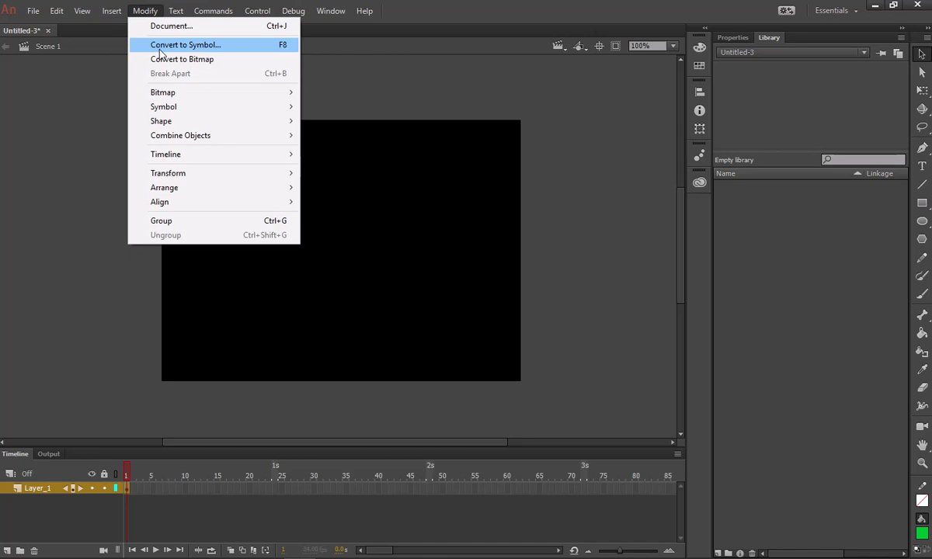
left_click(160, 48)
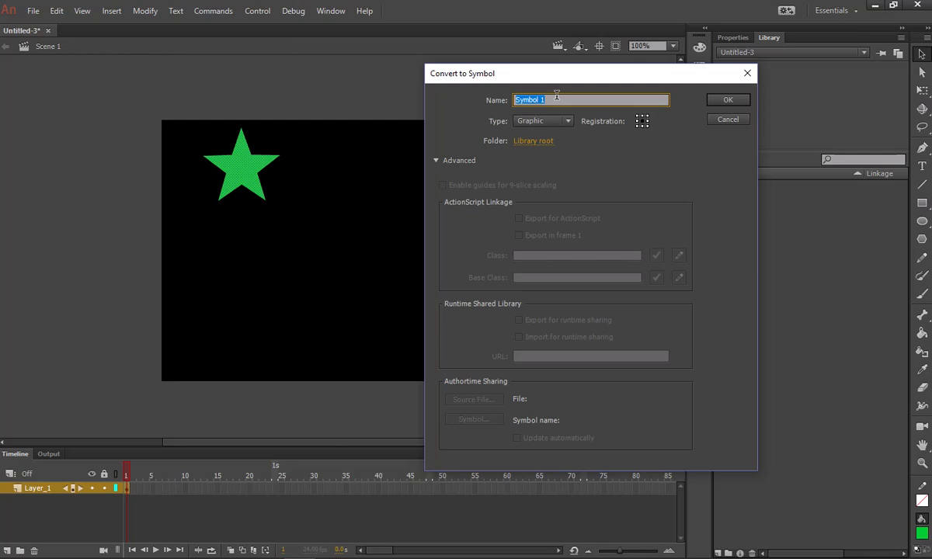
type("green star")
left_click(728, 102)
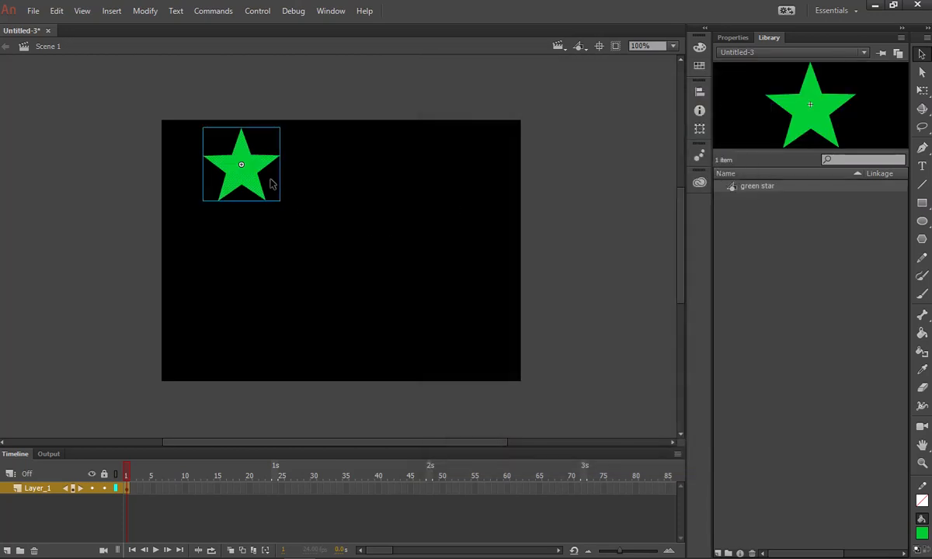
Step: Move the star to the stage's upper centre and place four more instances of the green star symbol around it
left_click_drag(251, 167, 352, 183)
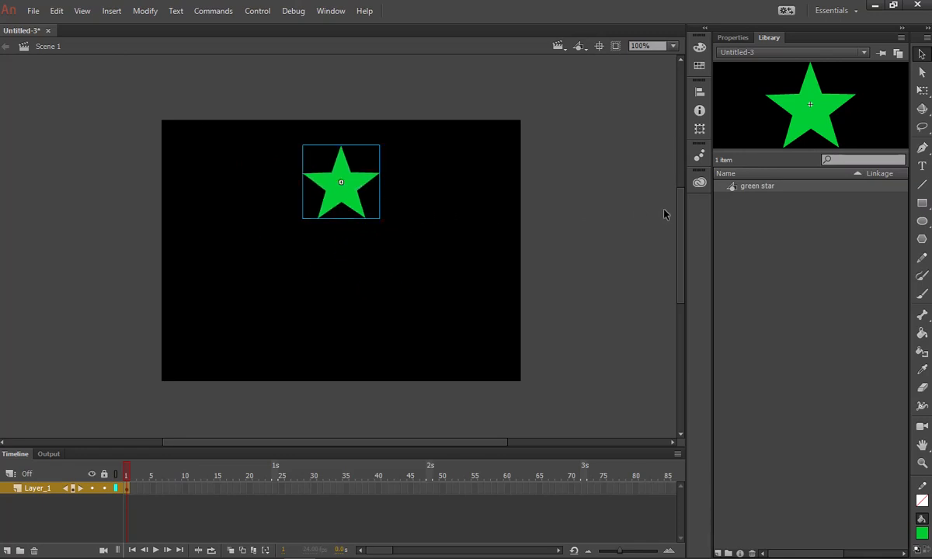
left_click_drag(759, 188, 483, 270)
left_click_drag(744, 189, 331, 271)
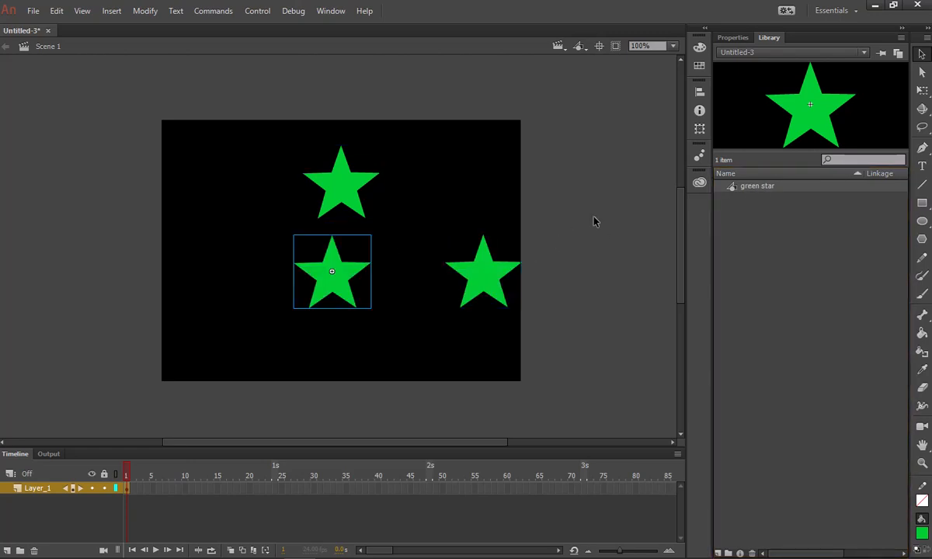
left_click_drag(761, 188, 210, 173)
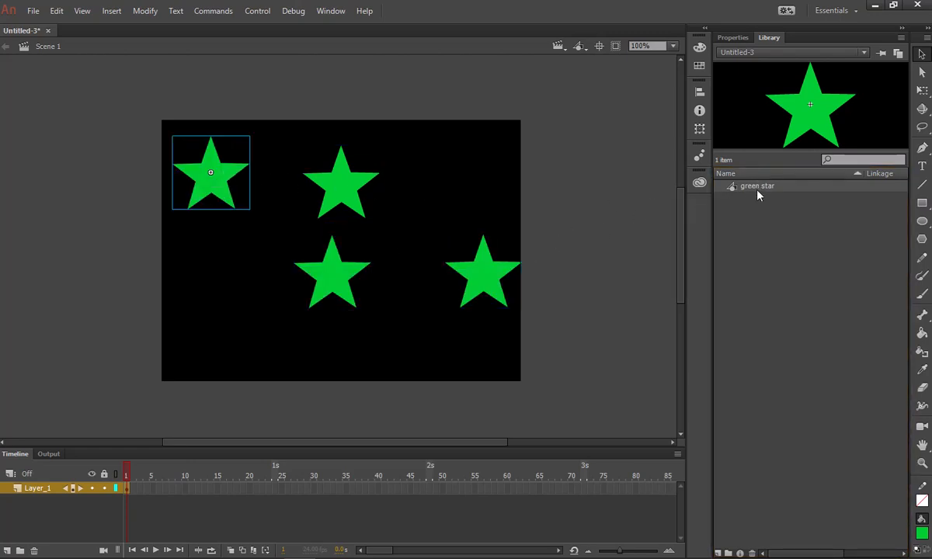
left_click_drag(772, 185, 439, 158)
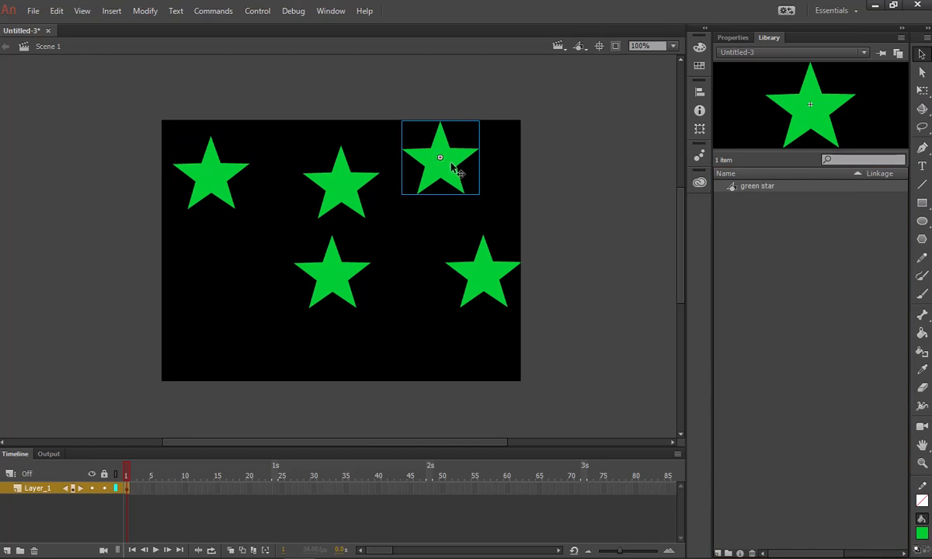
Step: Scale down the star instance near the stage's upper-right corner and place another instance across the stage's right edge
left_click(923, 90)
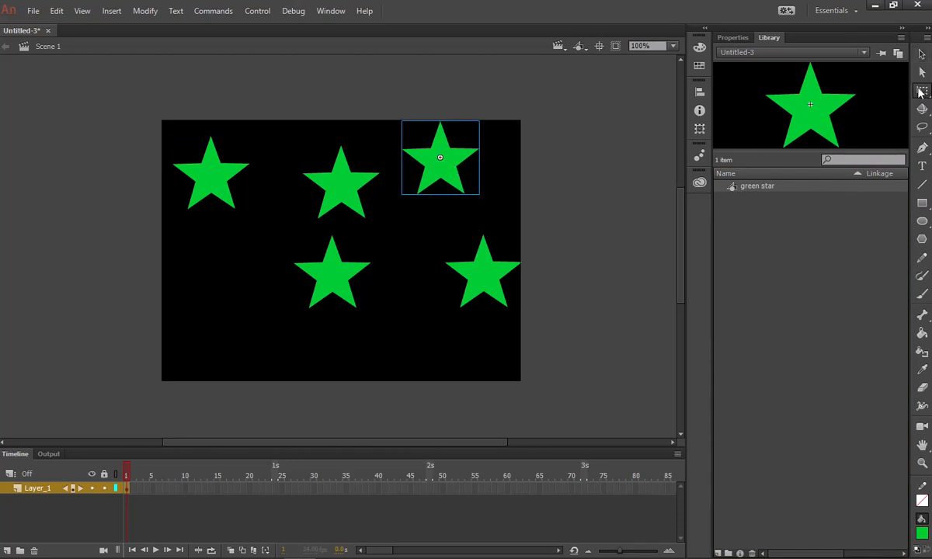
left_click_drag(479, 194, 457, 174)
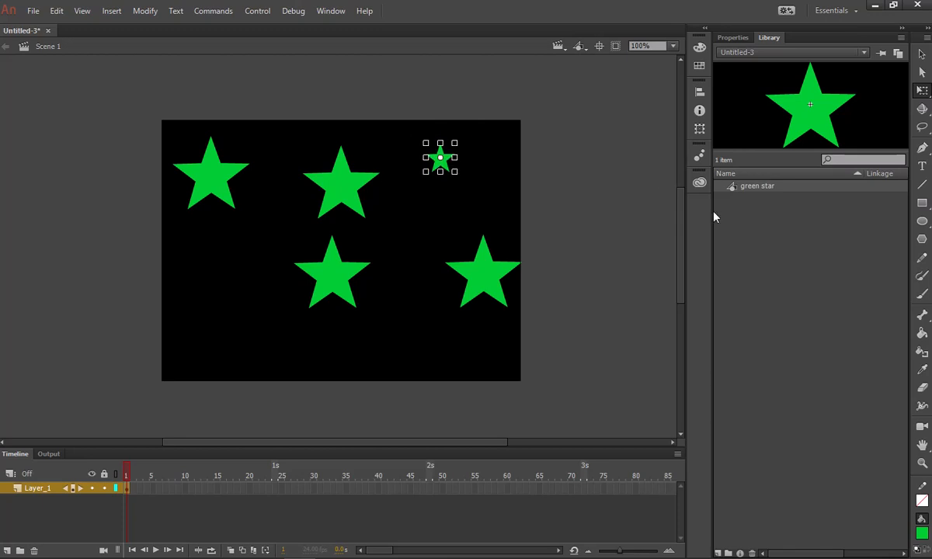
left_click_drag(759, 187, 528, 177)
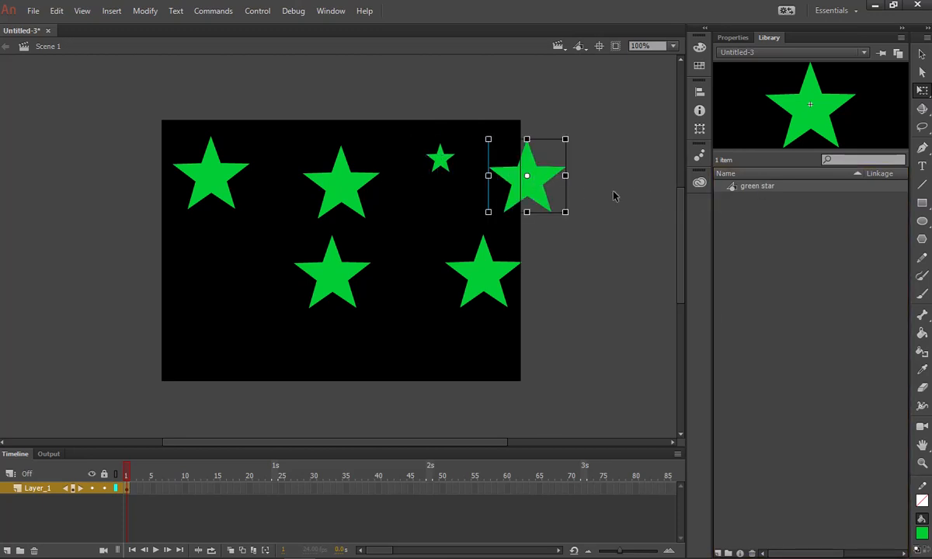
Step: Delete all extra star instances, keeping only the full-size star at the stage's upper centre
key("Delete")
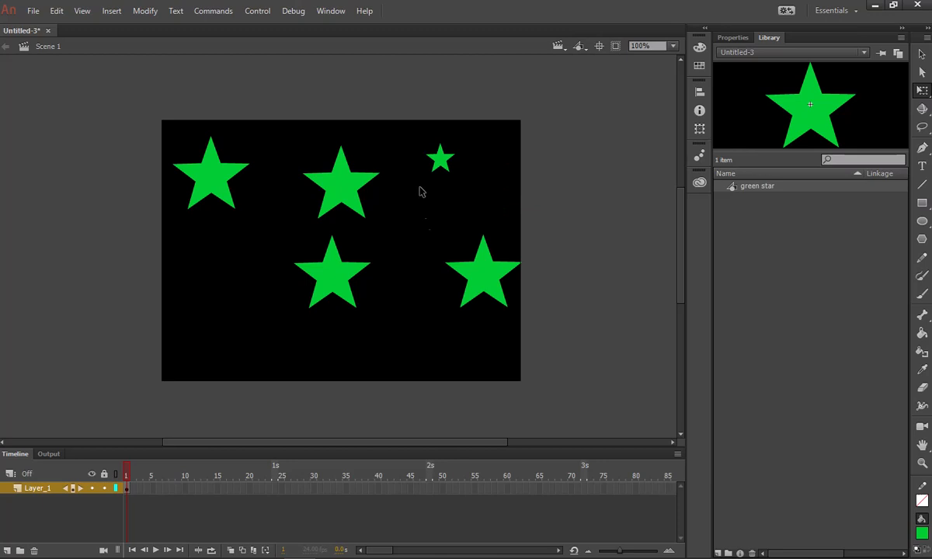
left_click(481, 277)
key("Delete")
left_click(307, 268)
key("Delete")
left_click(206, 183)
key("Delete")
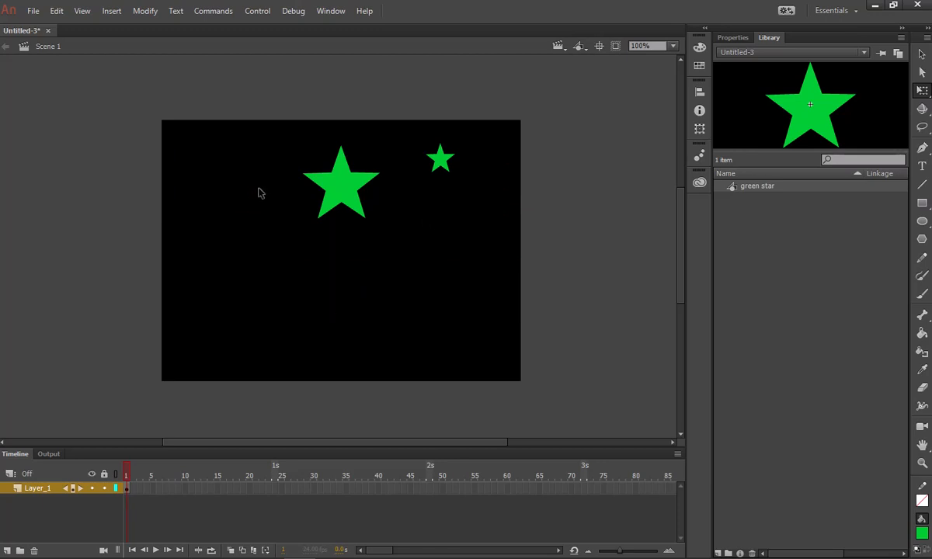
left_click(447, 165)
key("Delete")
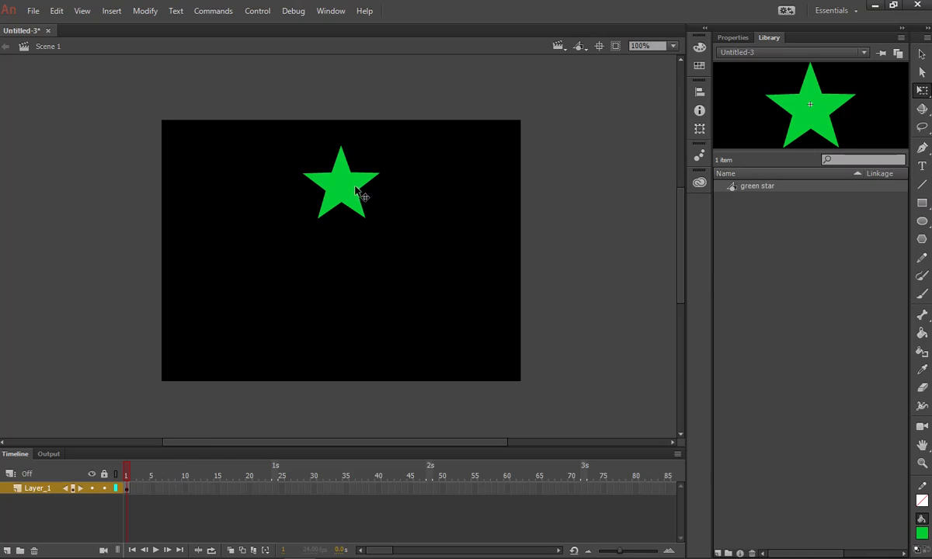
Step: Open the green star symbol for editing in place and return to Scene 1
key("v")
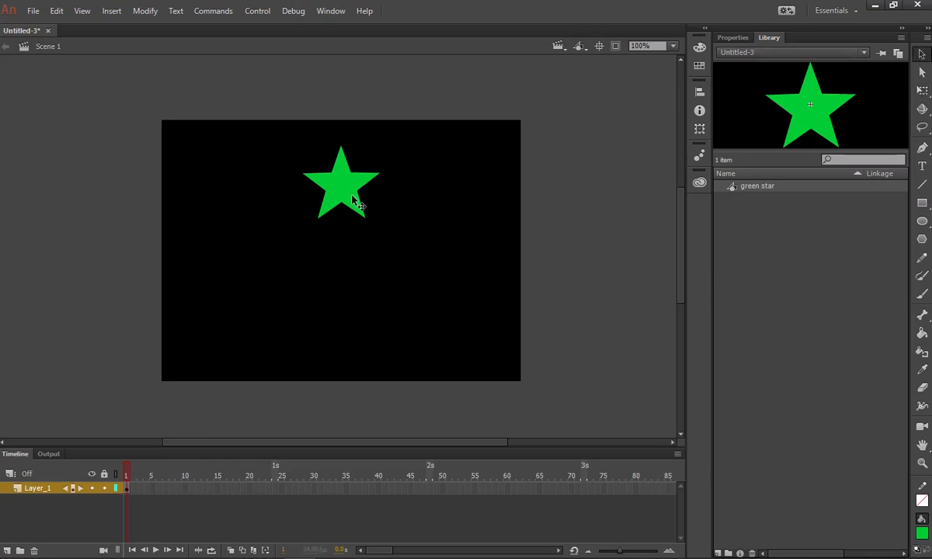
double_click(349, 194)
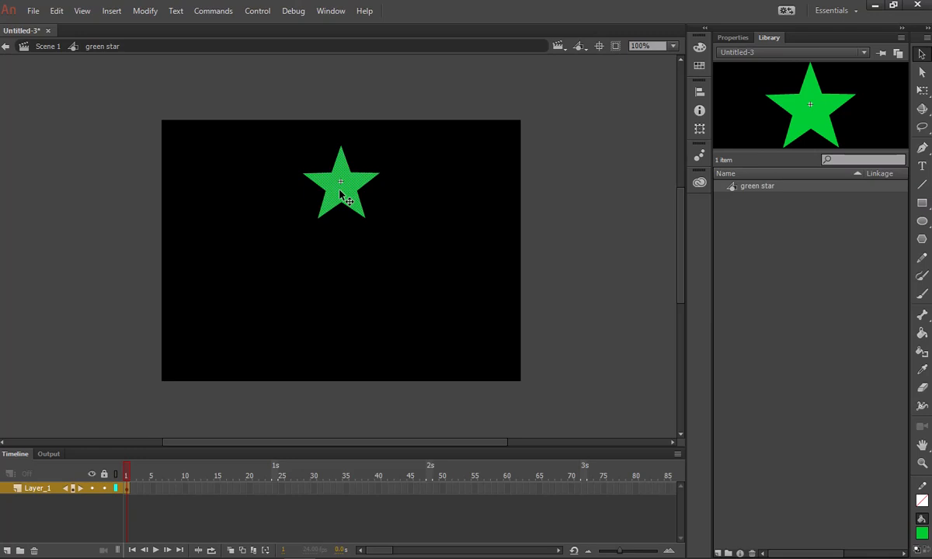
left_click(5, 48)
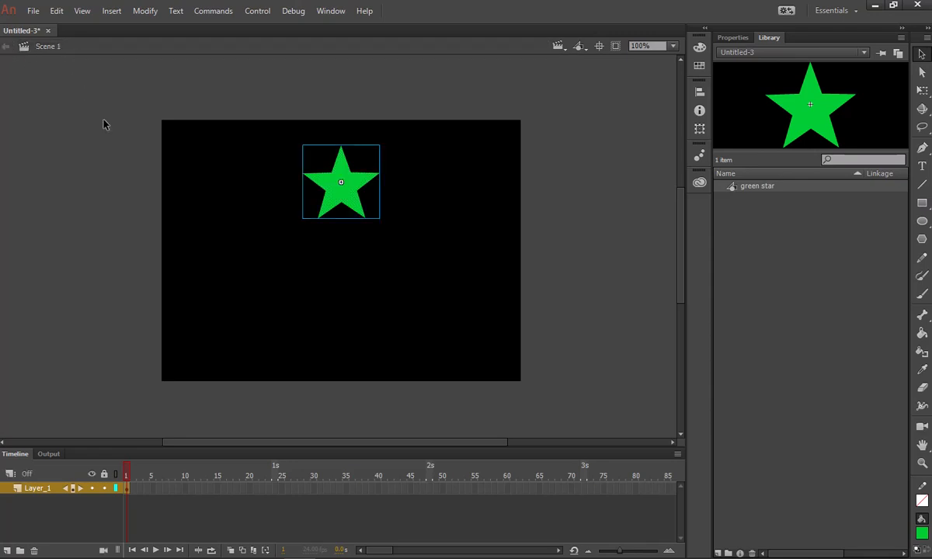
Step: Rename the layer Layer_1 as "Star"
double_click(35, 487)
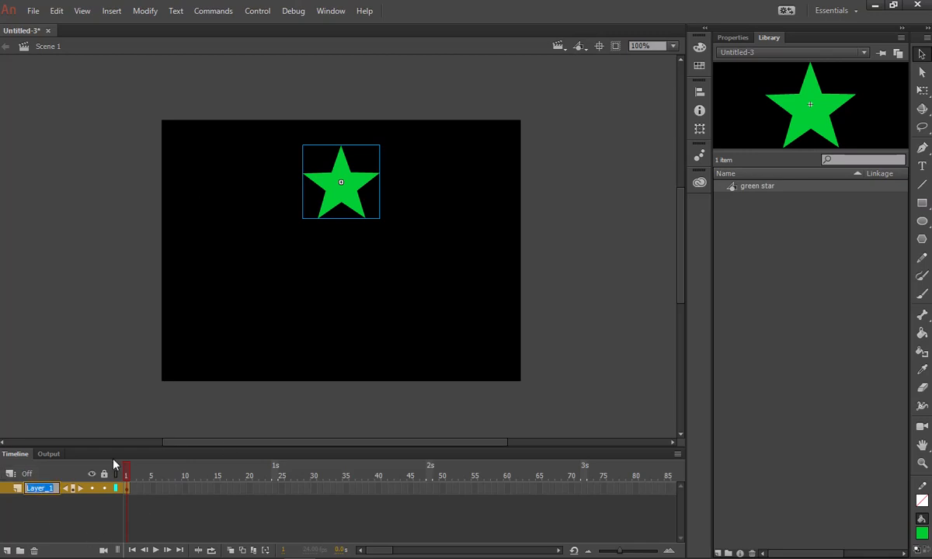
left_click(31, 509)
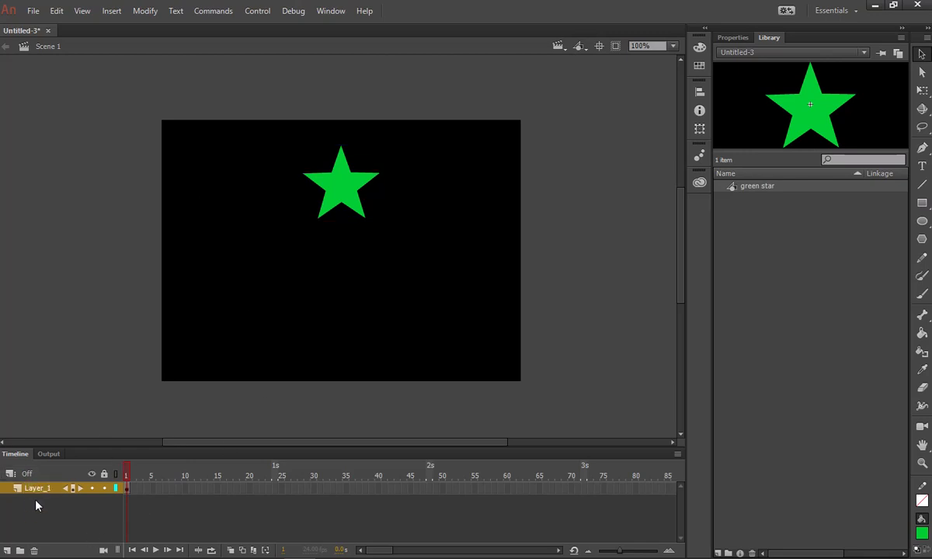
double_click(37, 489)
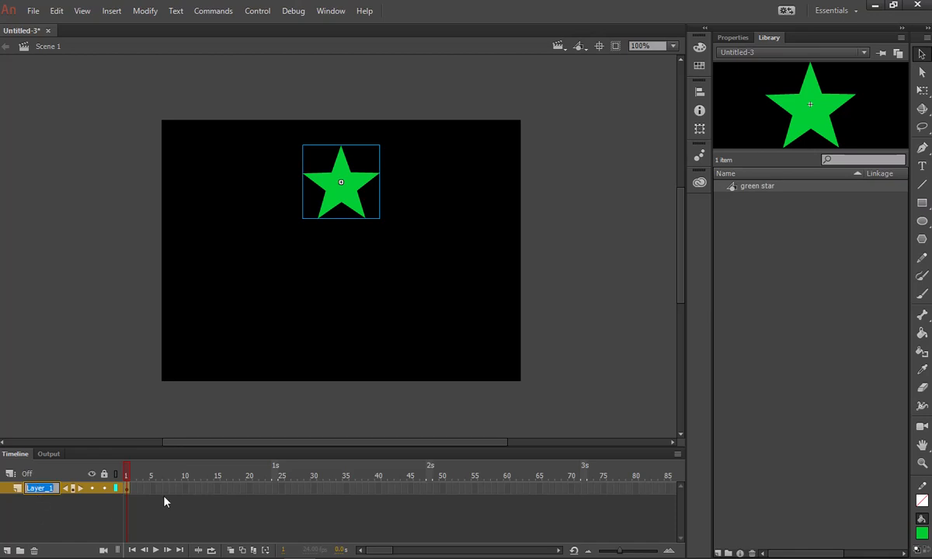
type("st")
key("BackSpace")
key("BackSpace")
type("Star")
left_click(86, 521)
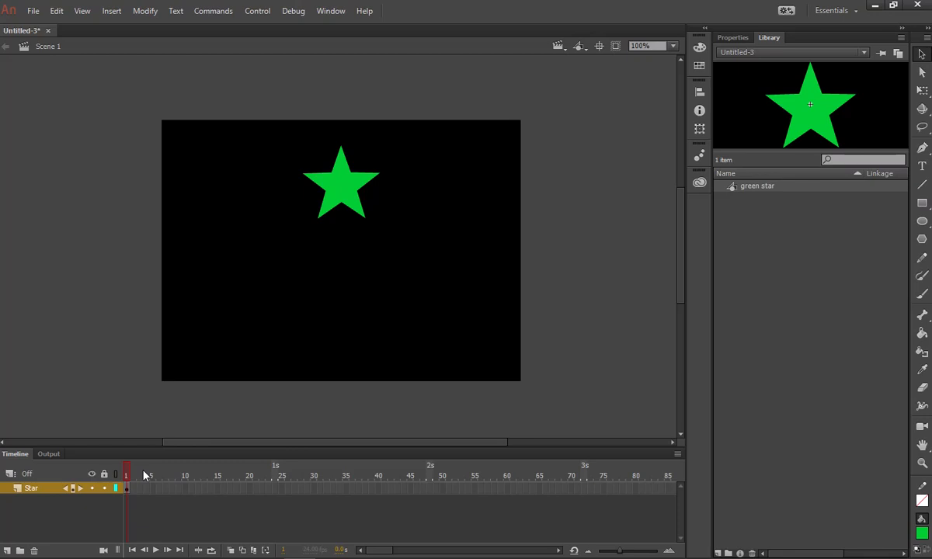
Step: Move the star against the stage's left edge and create a motion tween from the Star layer's first frame
left_click_drag(355, 183, 217, 226)
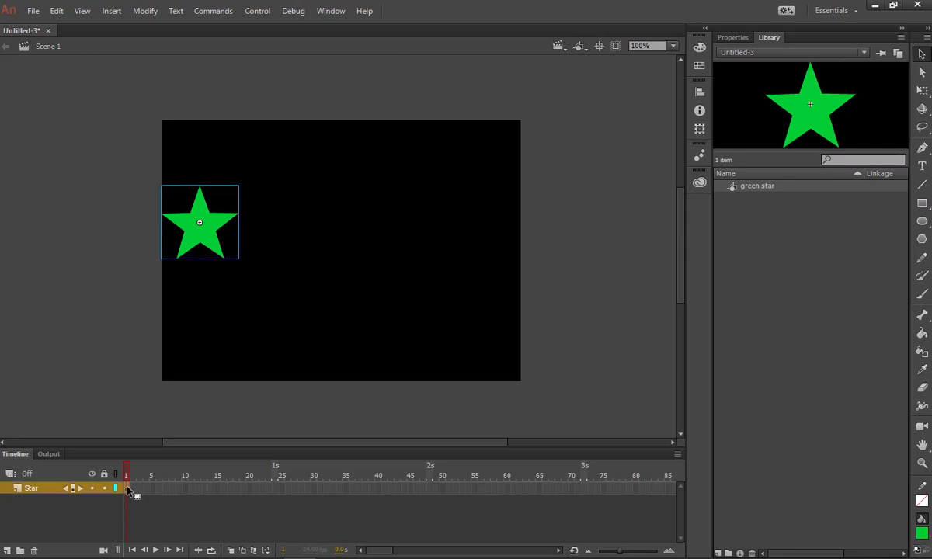
left_click_drag(623, 552, 627, 553)
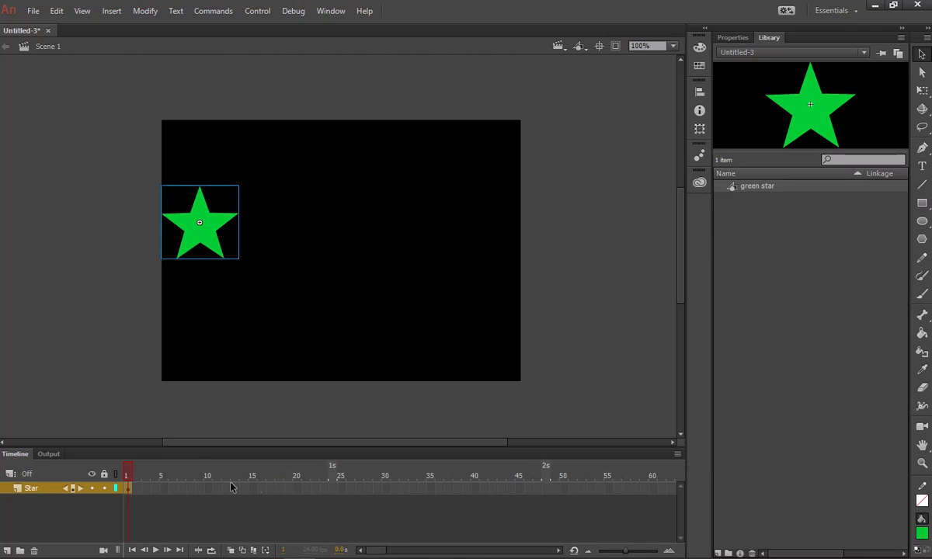
right_click(130, 487)
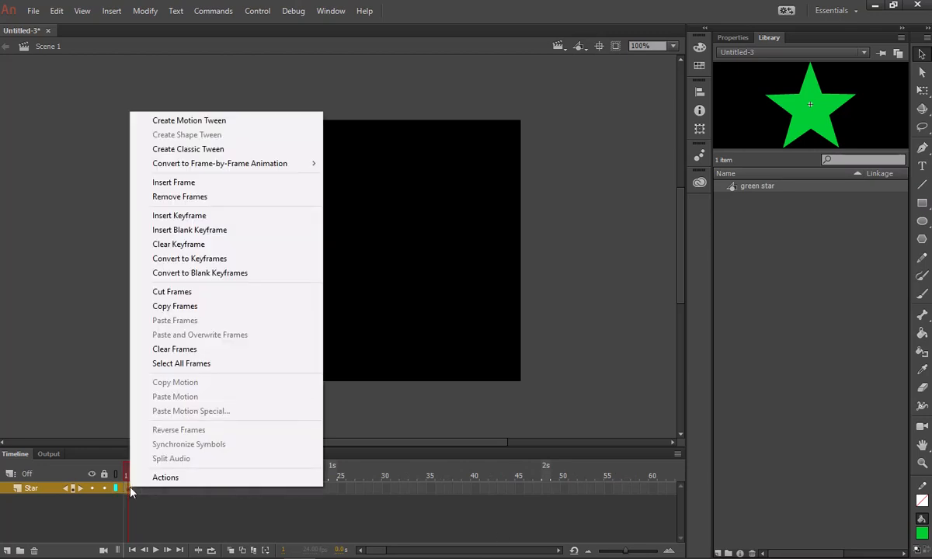
left_click(205, 122)
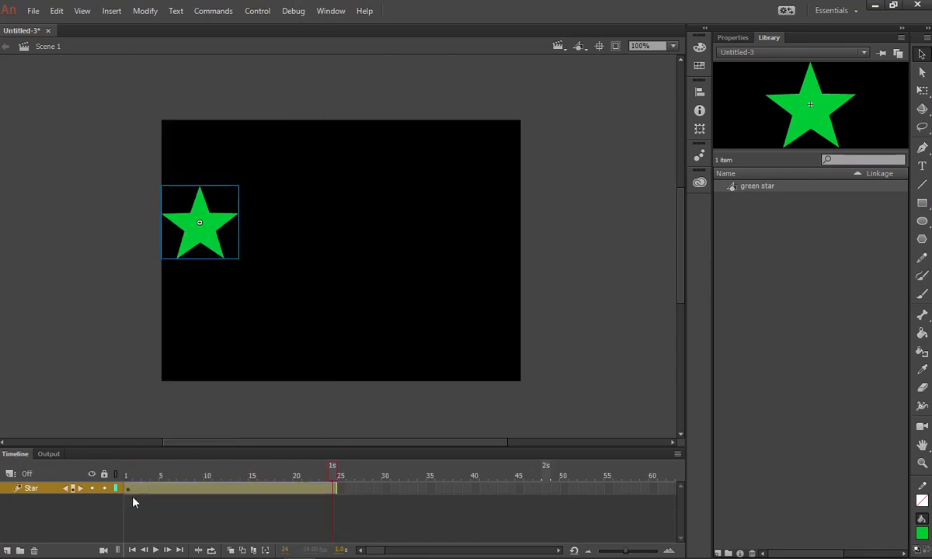
Step: Extend the Star layer's motion tween to frame 48 so it lasts 2 seconds
left_click(371, 518)
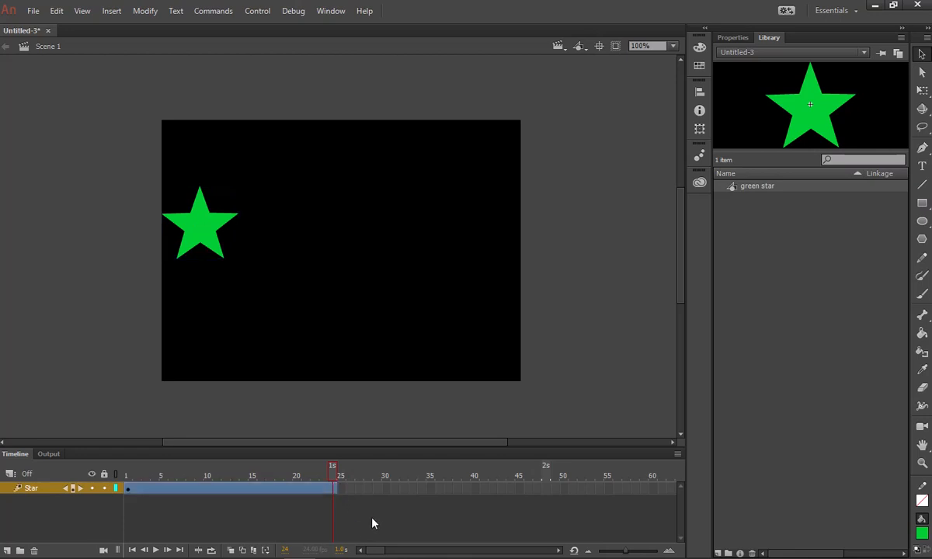
left_click(335, 487)
left_click_drag(335, 488, 547, 493)
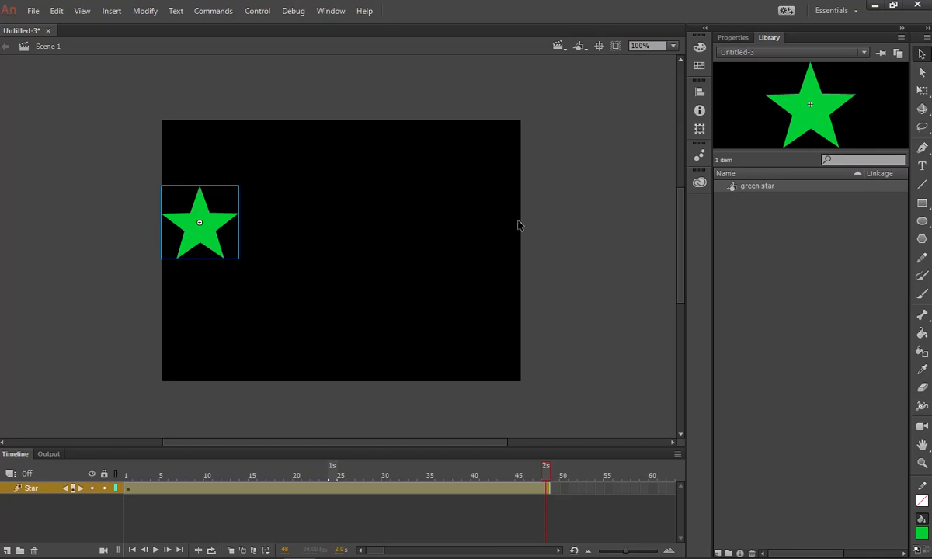
Step: Place the star just outside the stage's left edge at frame 1 and just outside its right edge at frame 48
left_click(129, 491)
left_click(127, 474)
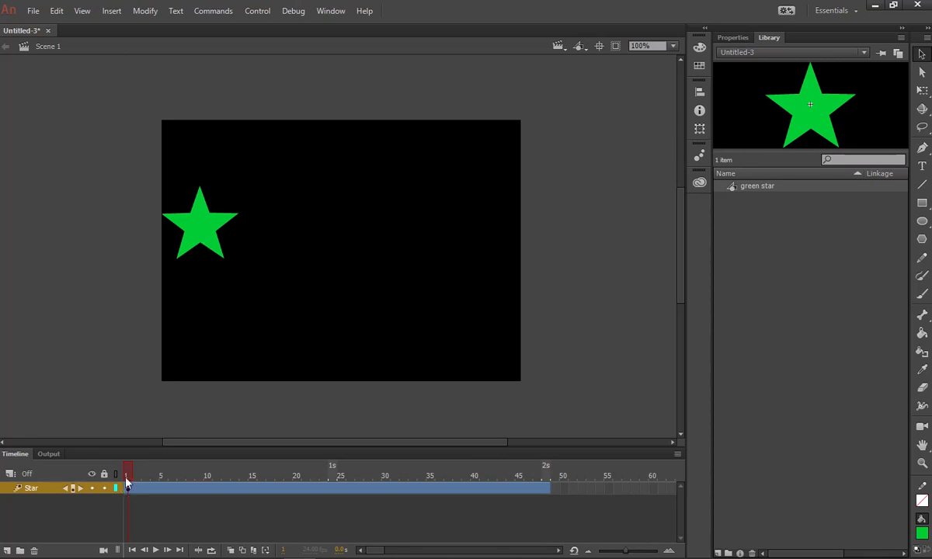
left_click_drag(130, 473, 400, 477)
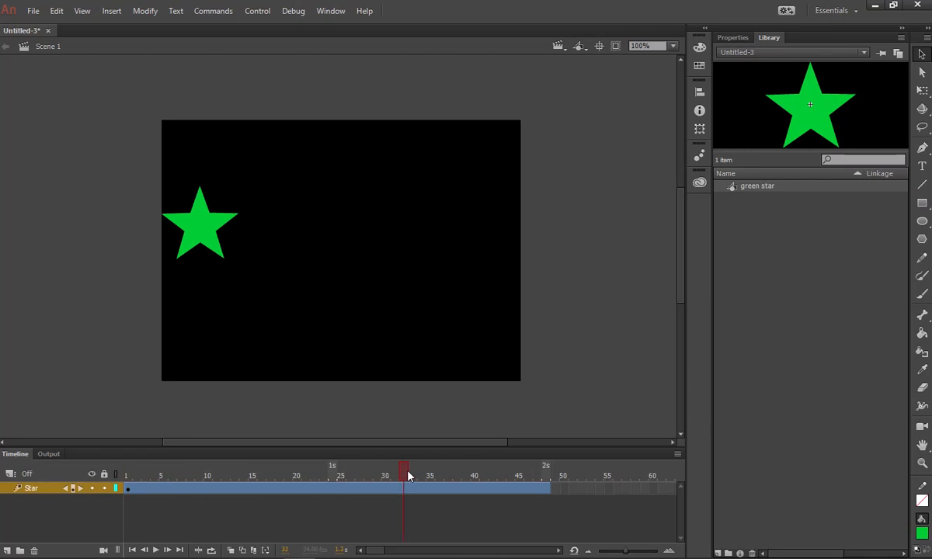
mouse_move(542, 476)
left_mouse_down()
mouse_move(183, 475)
mouse_move(536, 478)
left_mouse_up()
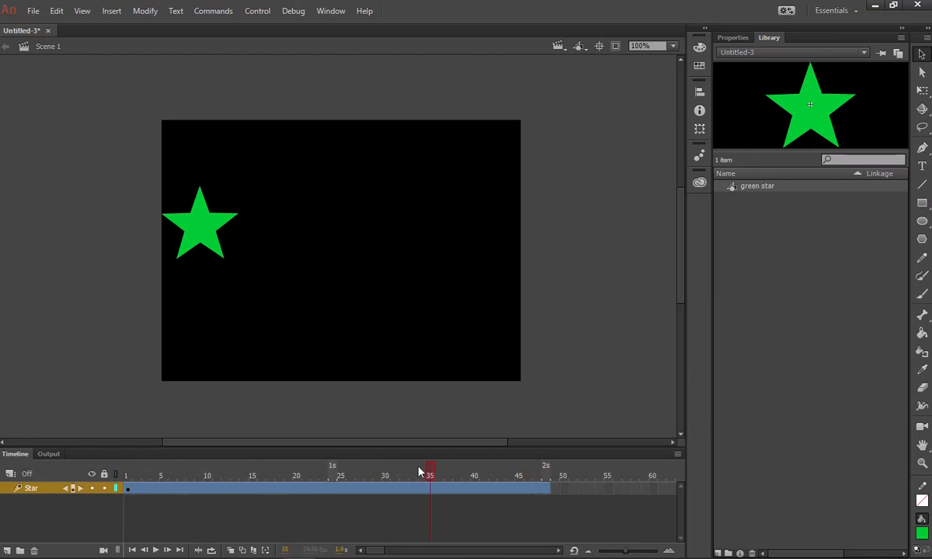
left_click_drag(133, 472, 127, 473)
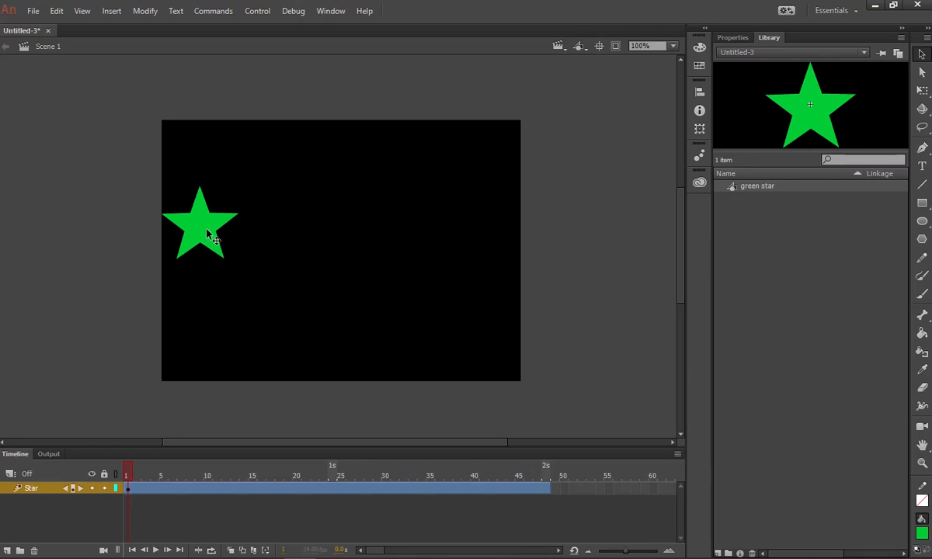
left_click_drag(209, 222, 131, 223)
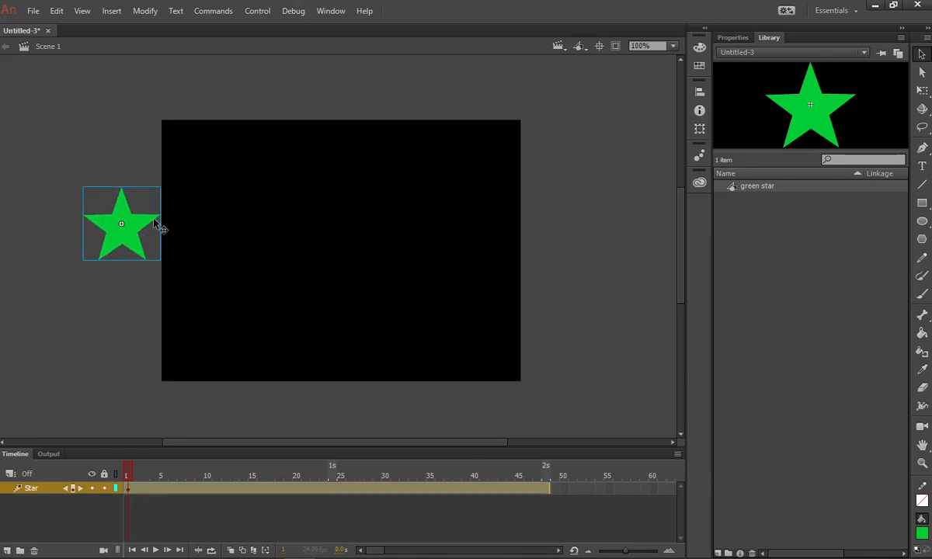
left_click_drag(126, 475, 547, 473)
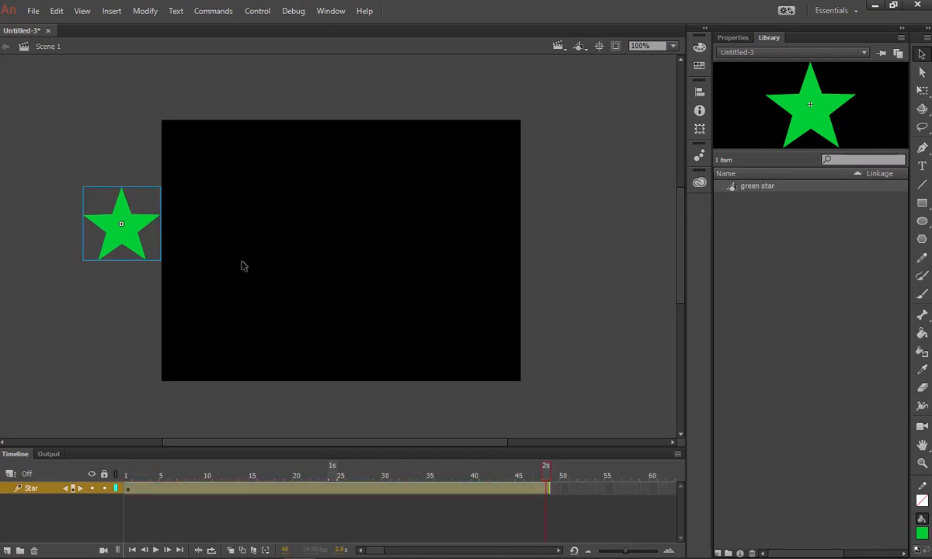
left_click_drag(141, 222, 576, 229)
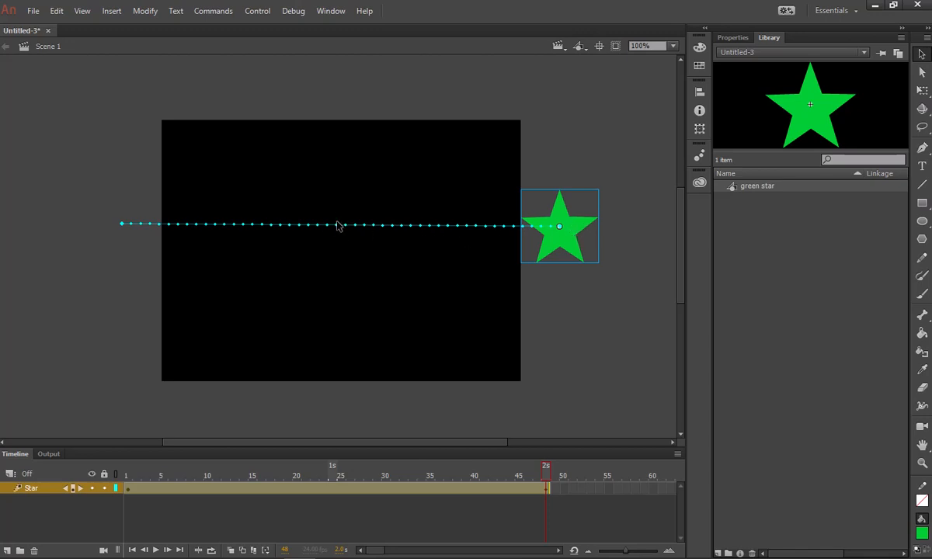
Step: Bend the star's straight motion path into a deep downward arc and move its start point just above the stage's upper-left corner
left_click_drag(338, 226, 340, 309)
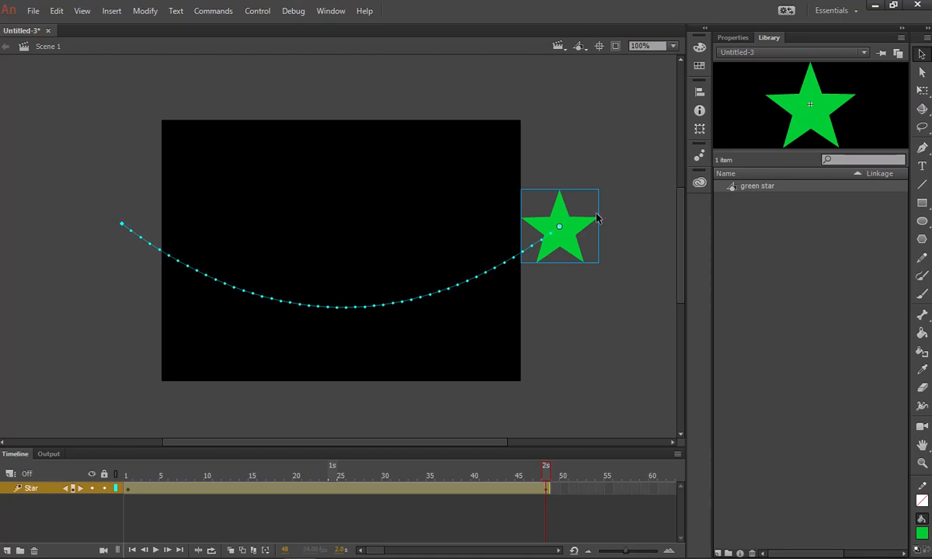
key("Return")
left_click(468, 289)
left_click_drag(471, 288, 446, 229)
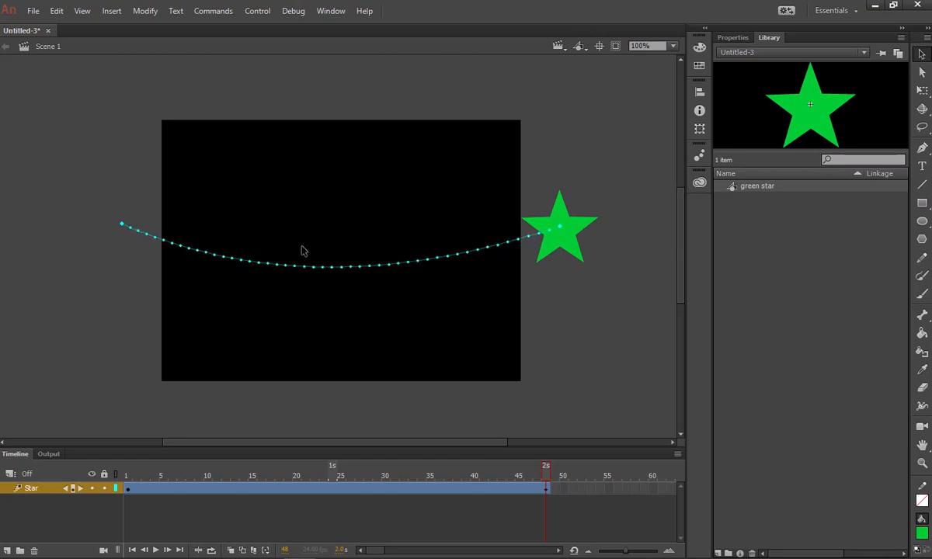
left_click_drag(244, 266, 209, 339)
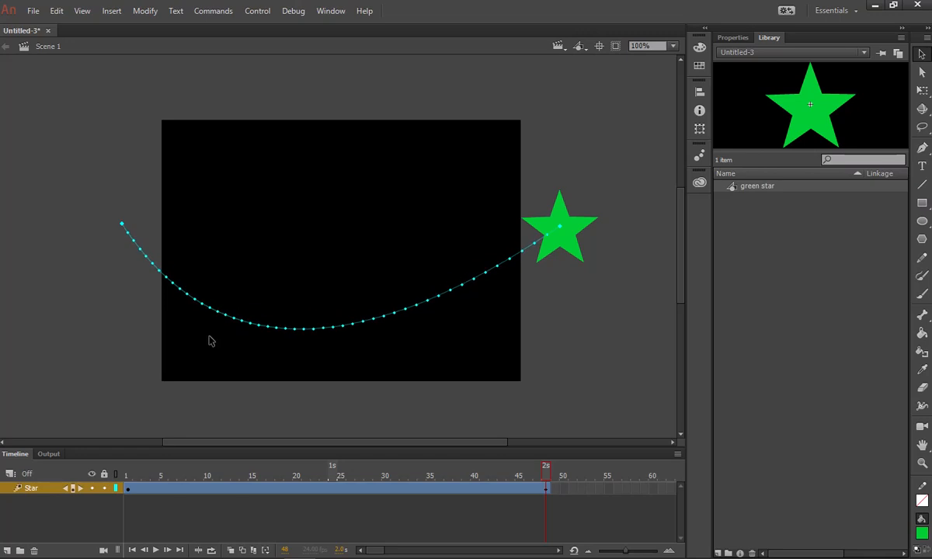
left_click_drag(122, 229, 178, 108)
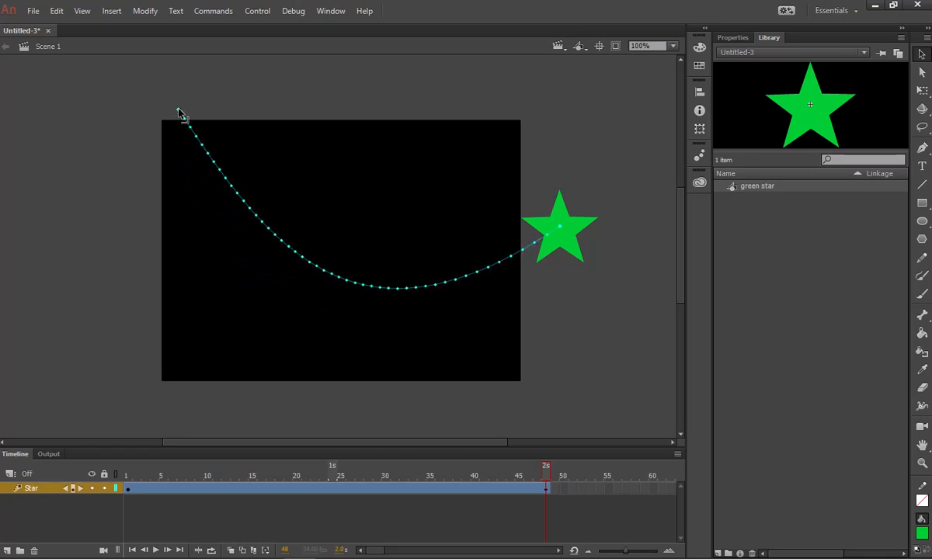
Step: Reshape the motion path into a winding curve with dips near the stage's lower edge and a hump before its right edge, and play the animation
left_click_drag(281, 255, 249, 316)
left_click_drag(393, 309, 397, 353)
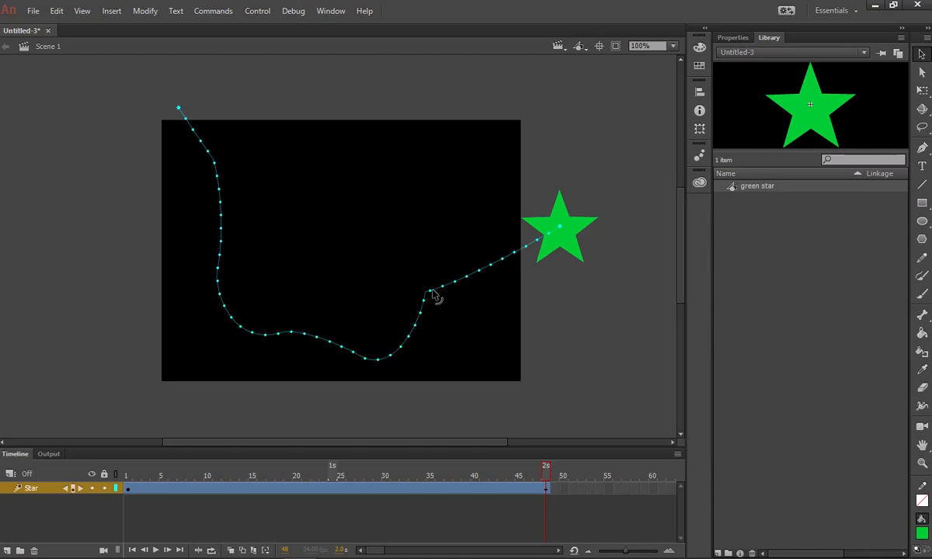
left_click_drag(431, 292, 414, 235)
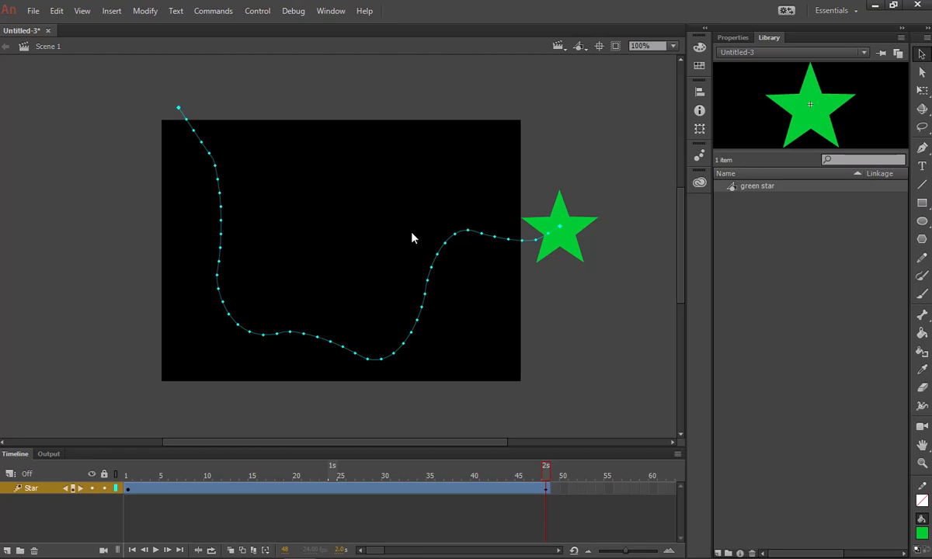
mouse_move(534, 243)
left_mouse_down()
mouse_move(535, 253)
mouse_move(528, 244)
left_mouse_up()
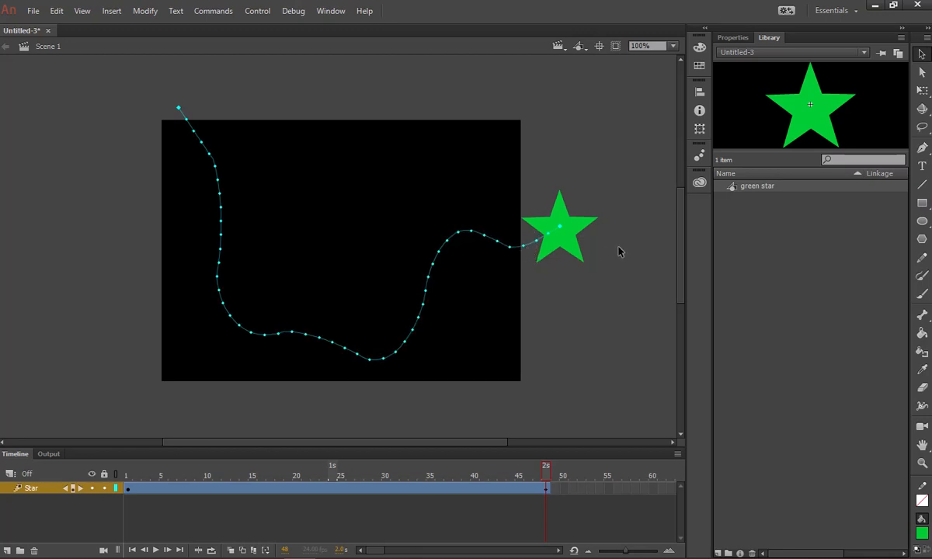
key("Return")
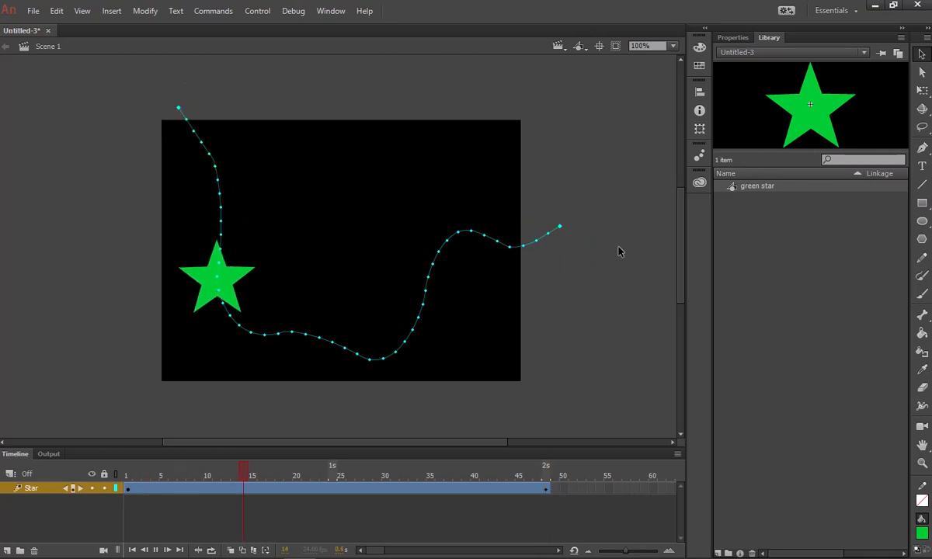